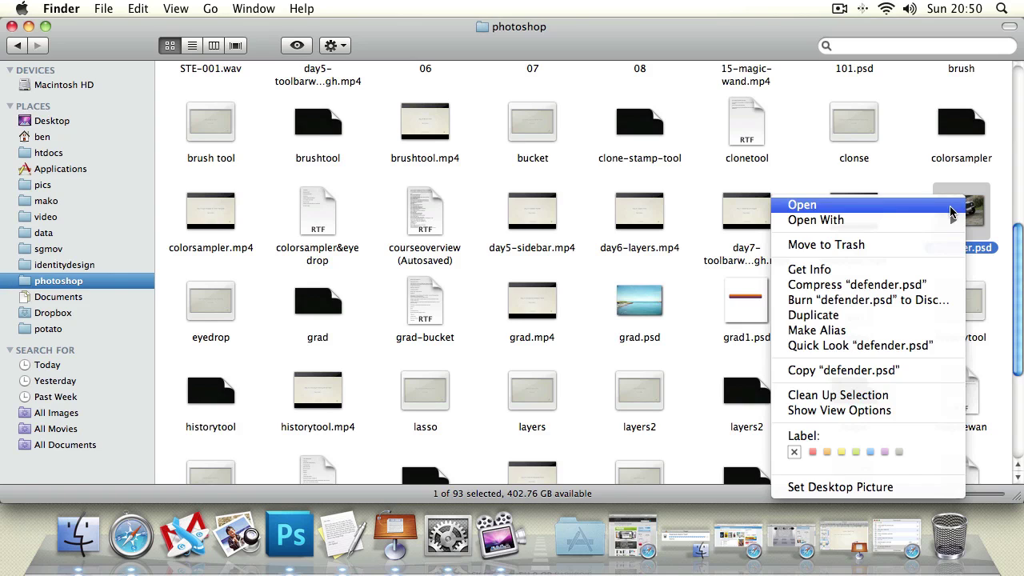
Step: Open defender.psd from the photoshop folder with Adobe Photoshop CS5, and close the image
{"action": "mouse_move", "coordinate": [942, 221]}
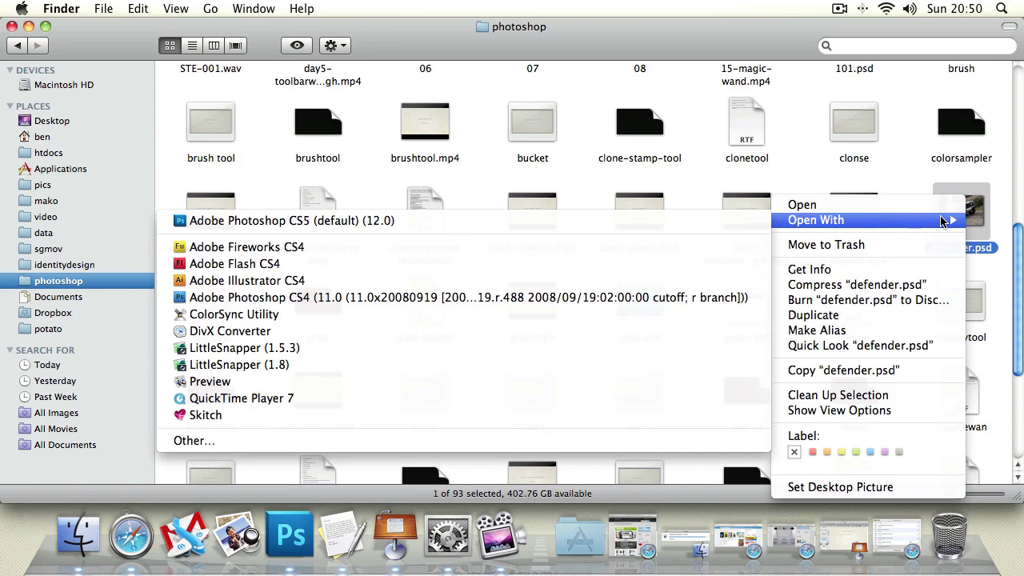
{"action": "left_click", "coordinate": [723, 219]}
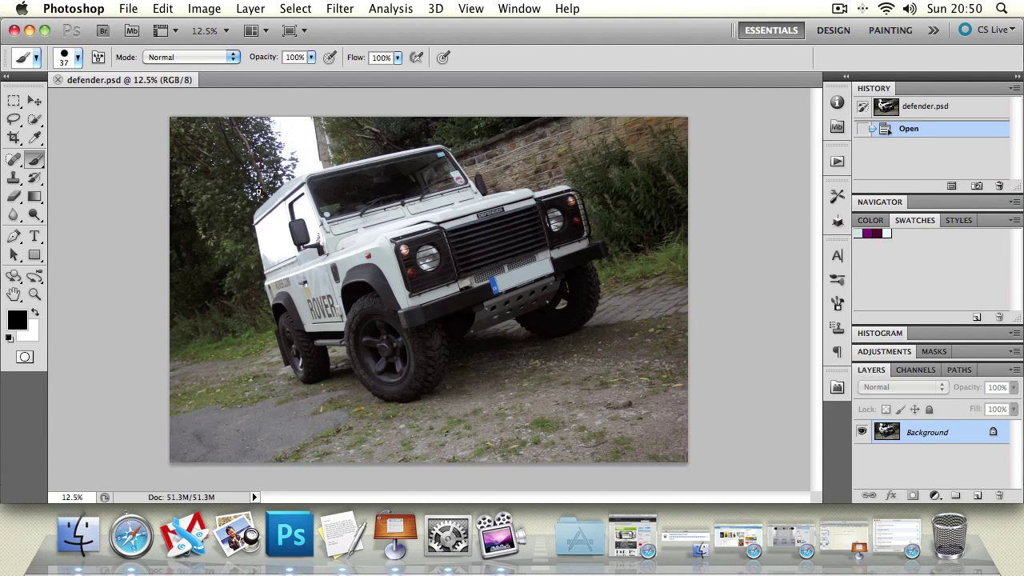
{"action": "left_click", "coordinate": [58, 80]}
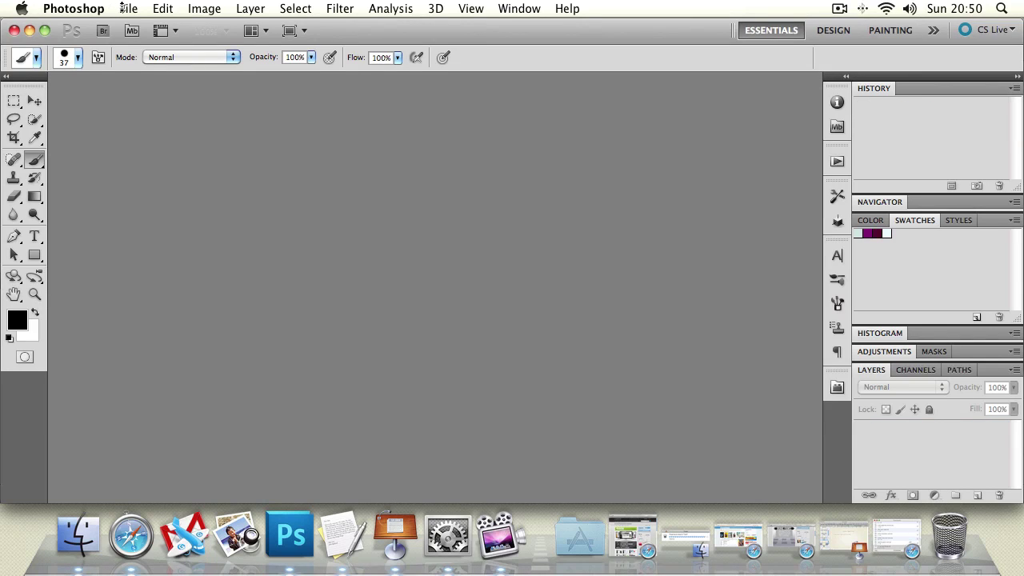
Step: Browse the photoshop folder from the empty workspace to open defender.psd, and close the image again
{"action": "double_click", "coordinate": [240, 211]}
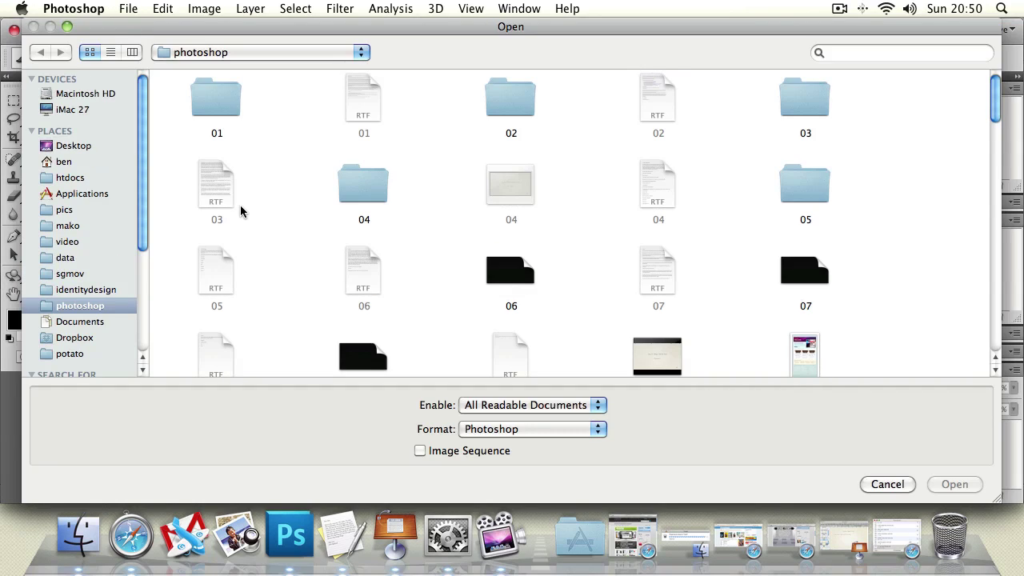
{"action": "left_click", "coordinate": [882, 486]}
{"action": "double_click", "coordinate": [309, 178]}
{"action": "left_click_drag", "start_coordinate": [991, 97], "coordinate": [983, 205]}
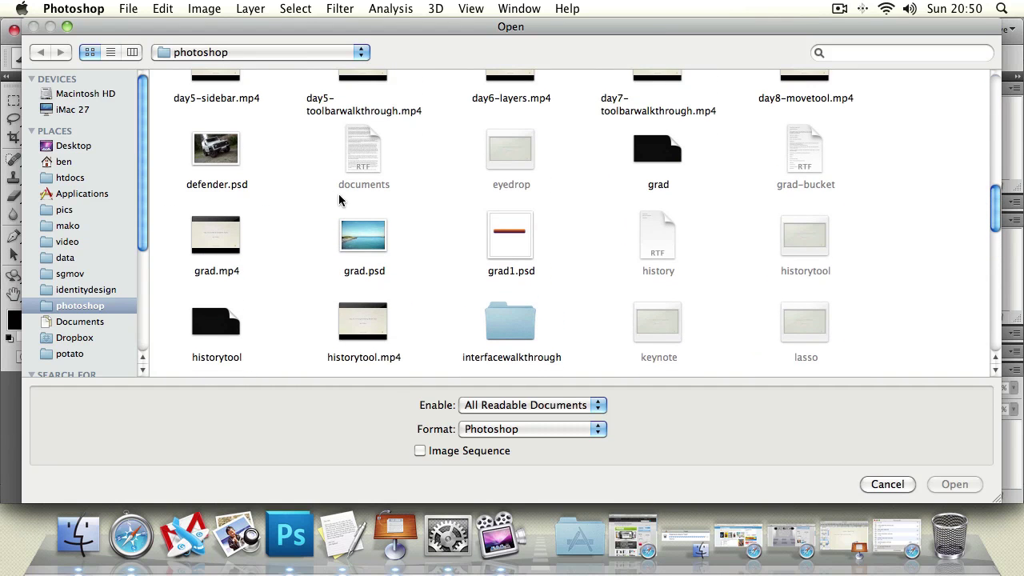
{"action": "double_click", "coordinate": [214, 152]}
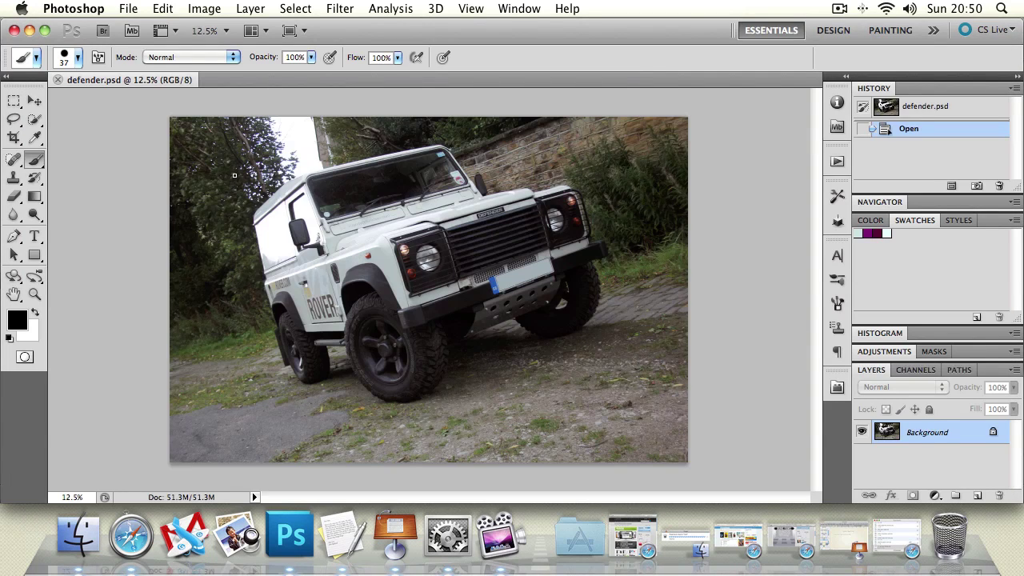
{"action": "key", "text": "super+w"}
Step: Open concept2010.psd from the photoshop folder with the Open command, and close it
{"action": "left_click", "coordinate": [128, 8]}
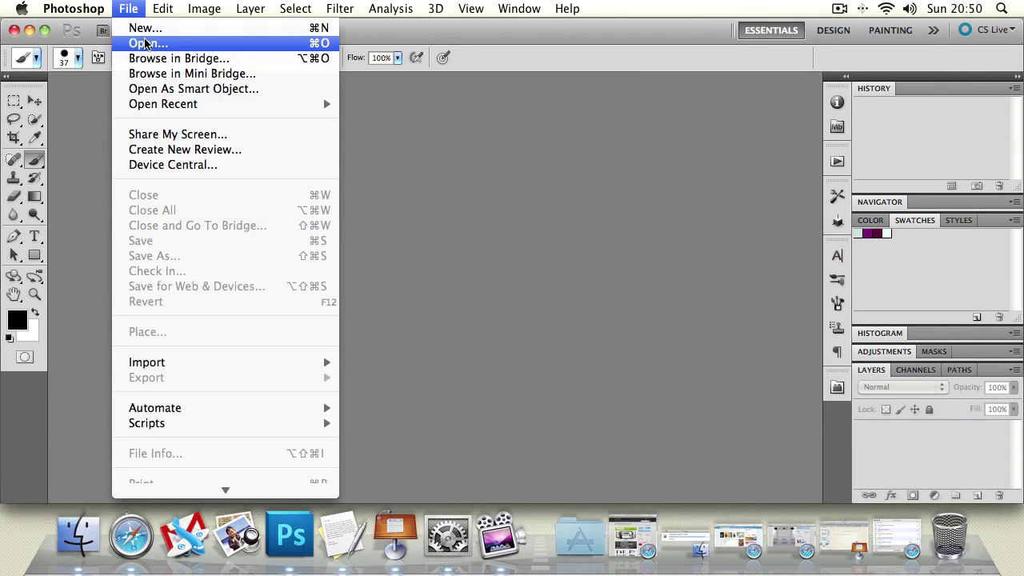
{"action": "left_click", "coordinate": [144, 44]}
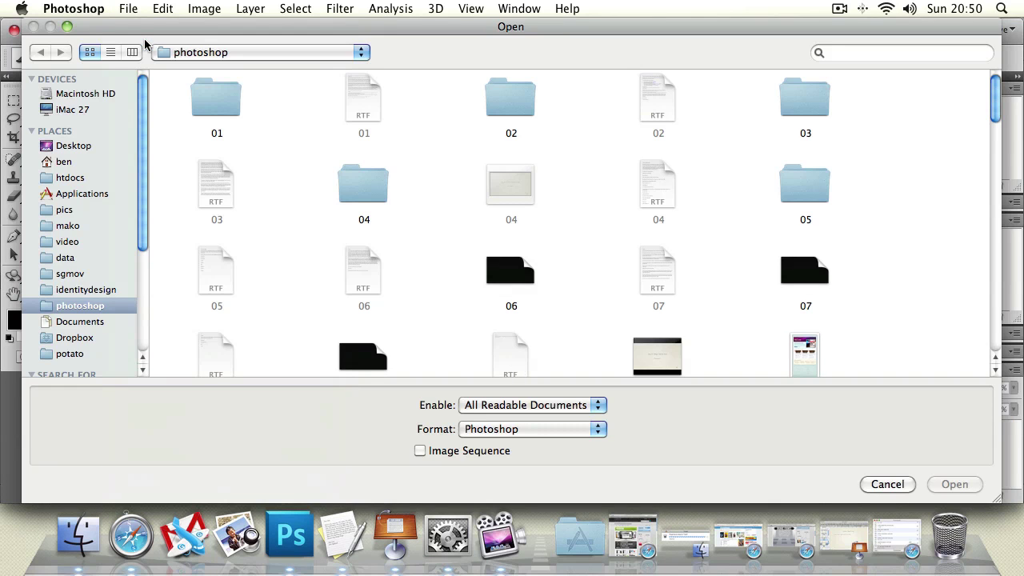
{"action": "left_click_drag", "start_coordinate": [997, 98], "coordinate": [997, 193]}
{"action": "double_click", "coordinate": [349, 96]}
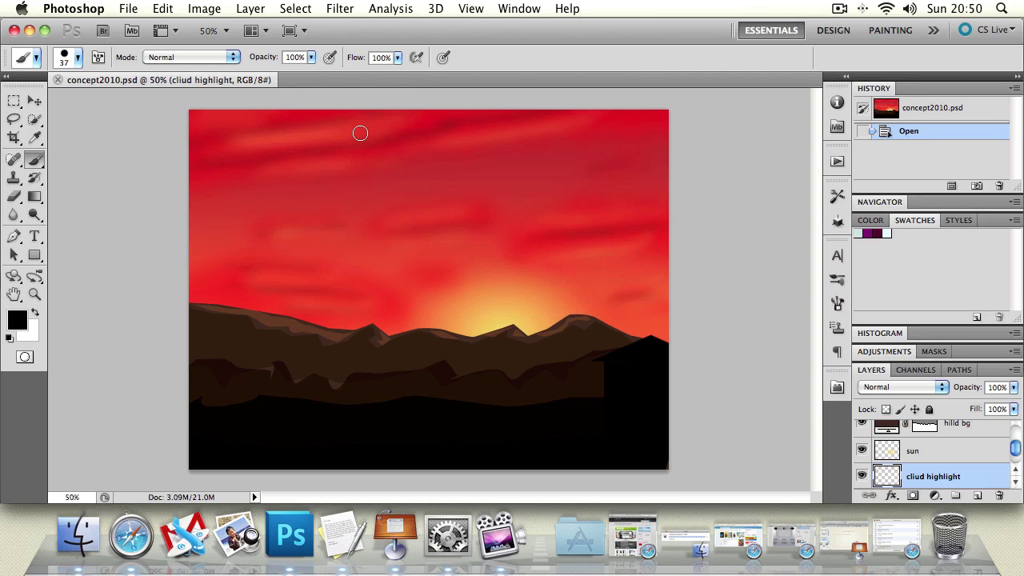
{"action": "key", "text": "super+w"}
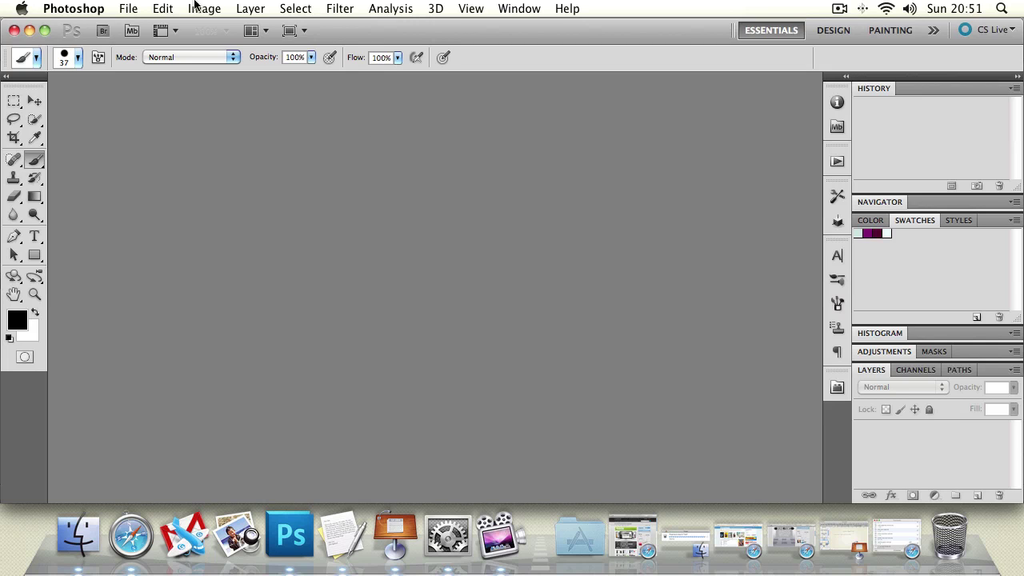
Step: Reopen defender.psd and concept2010.psd from the recently opened files
{"action": "left_click", "coordinate": [135, 9]}
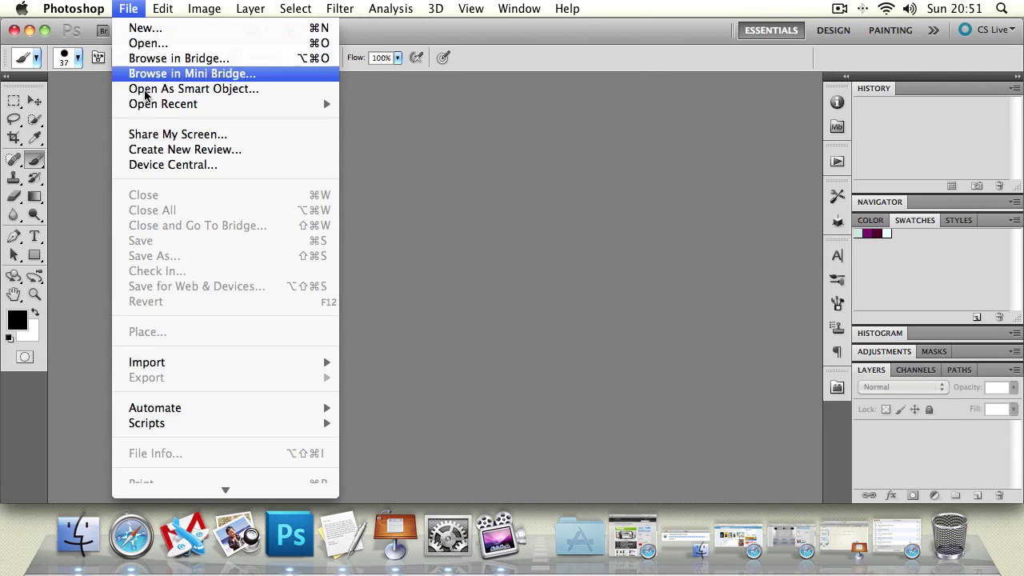
{"action": "mouse_move", "coordinate": [150, 108]}
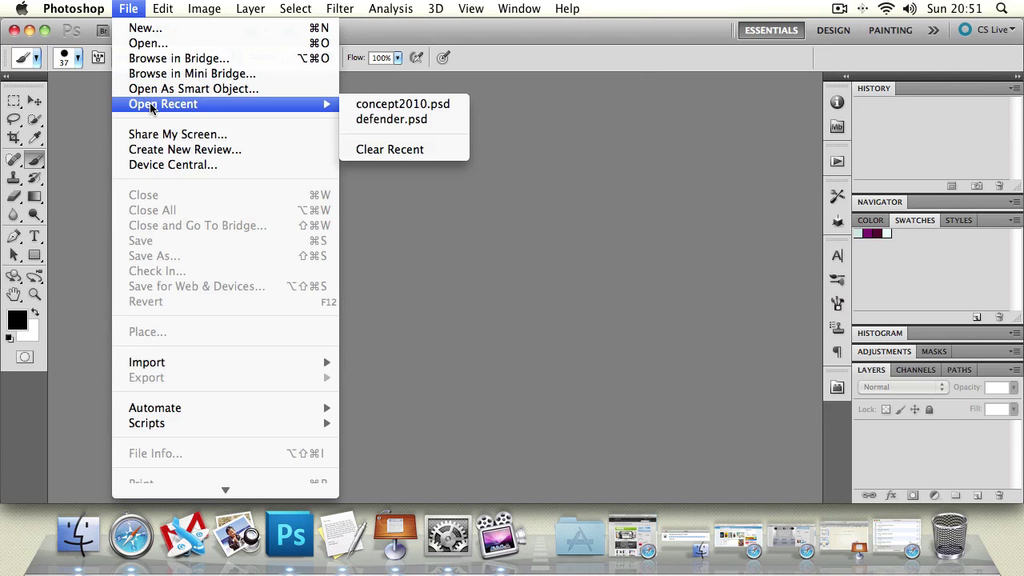
{"action": "left_click", "coordinate": [362, 120]}
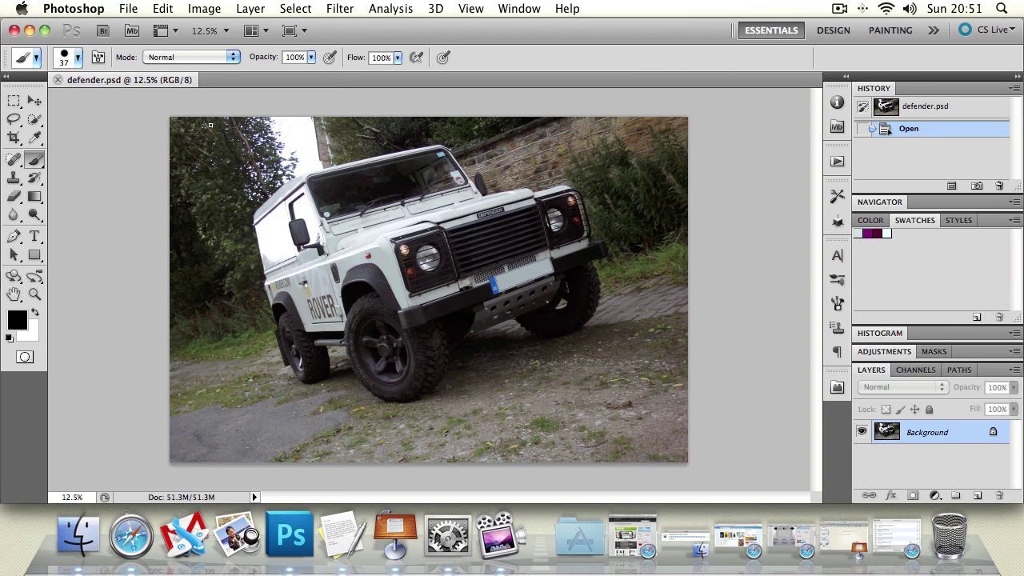
{"action": "left_click", "coordinate": [128, 8]}
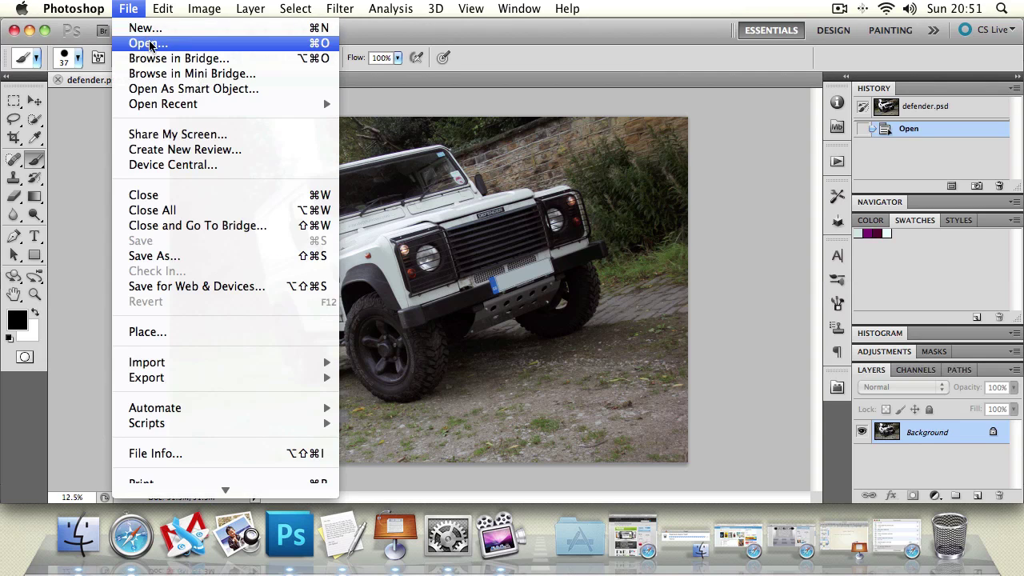
{"action": "mouse_move", "coordinate": [307, 104]}
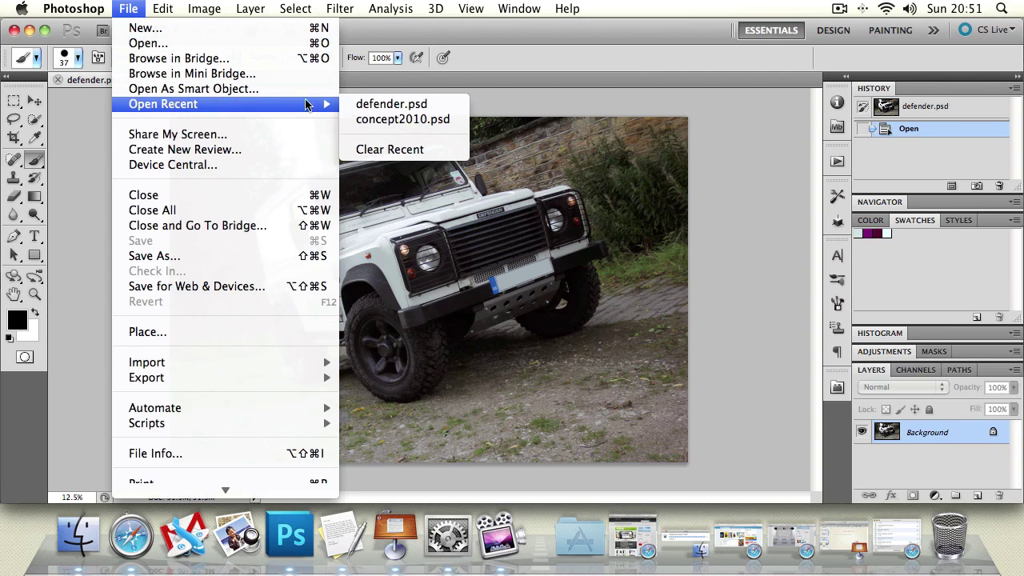
{"action": "left_click", "coordinate": [376, 119]}
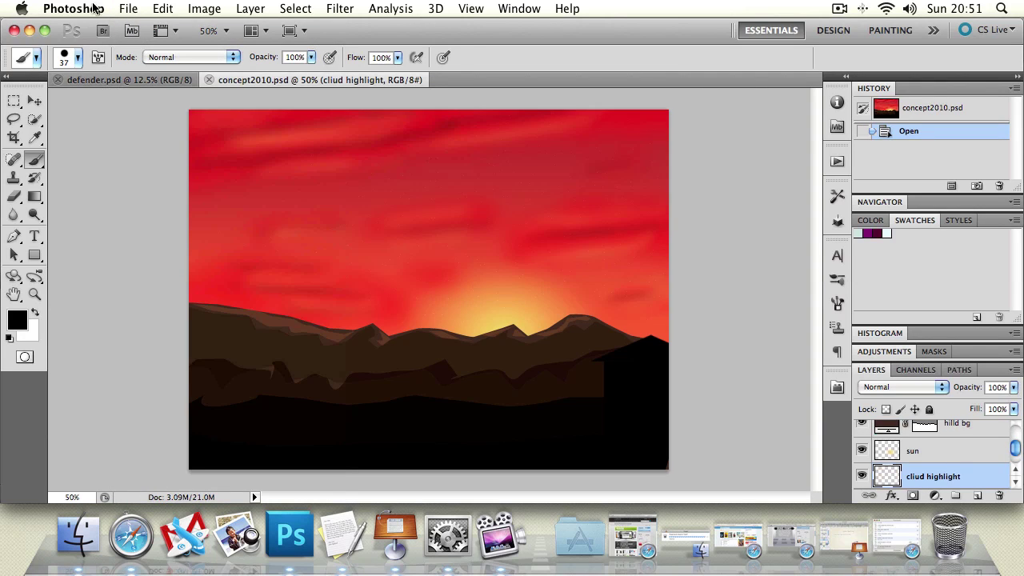
Step: Open grad.psd from the photoshop folder as a third document
{"action": "left_click", "coordinate": [128, 9]}
{"action": "left_click", "coordinate": [135, 44]}
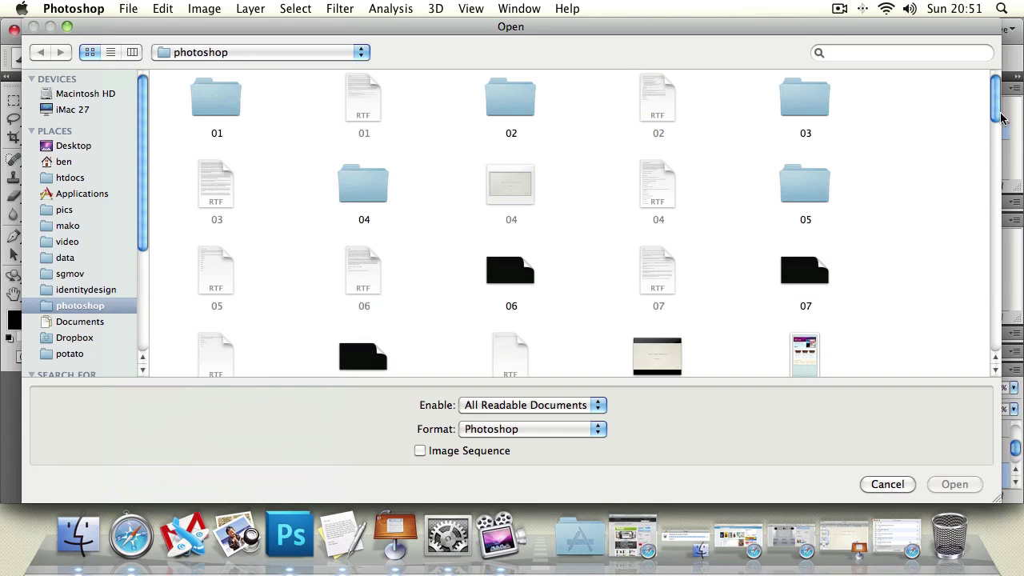
{"action": "left_click_drag", "start_coordinate": [1000, 104], "coordinate": [979, 207]}
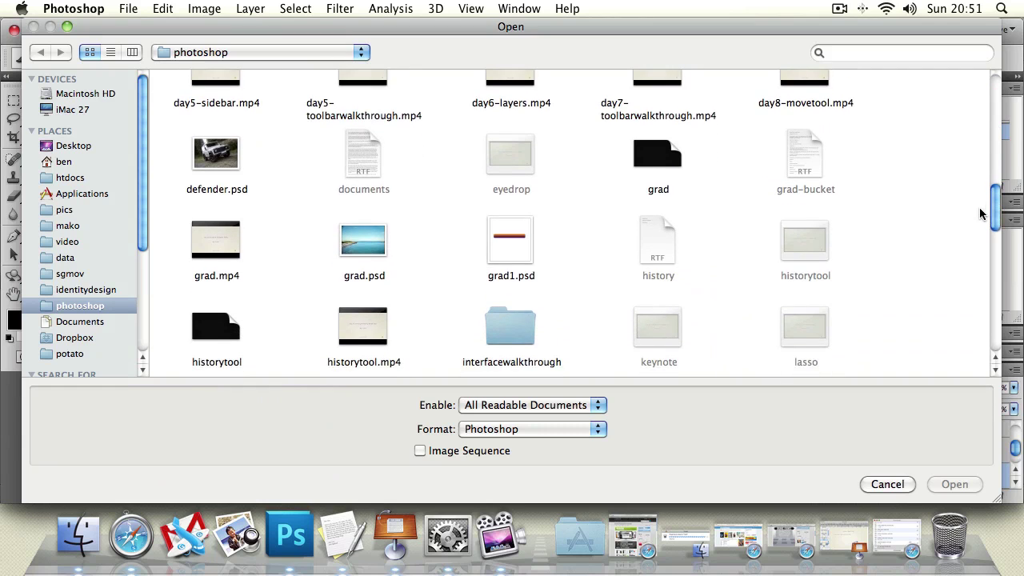
{"action": "left_click", "coordinate": [355, 244]}
{"action": "double_click", "coordinate": [355, 243]}
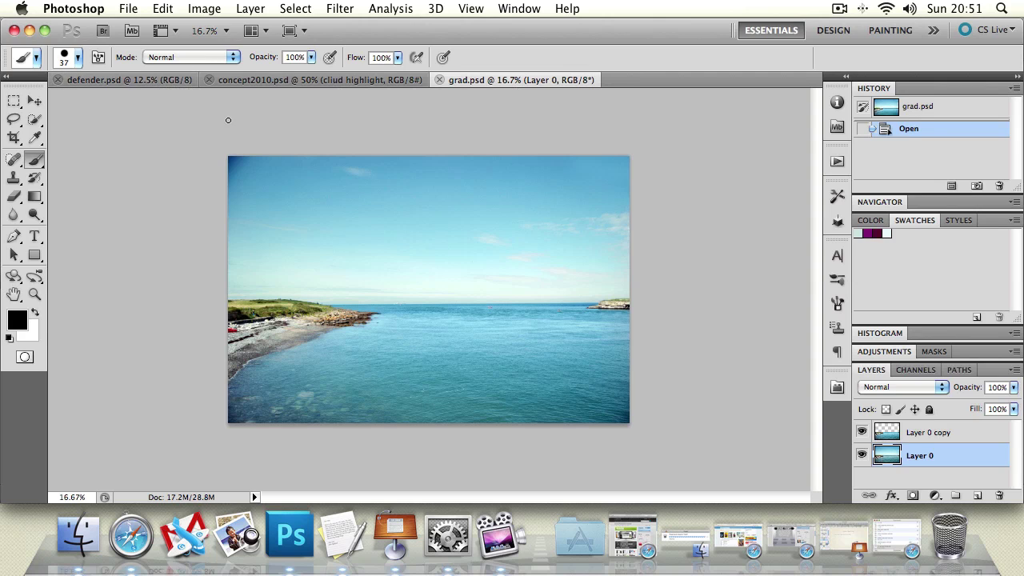
Step: Switch through the open documents concept2010.psd, defender.psd and grad.psd to view each image
{"action": "left_click", "coordinate": [275, 80]}
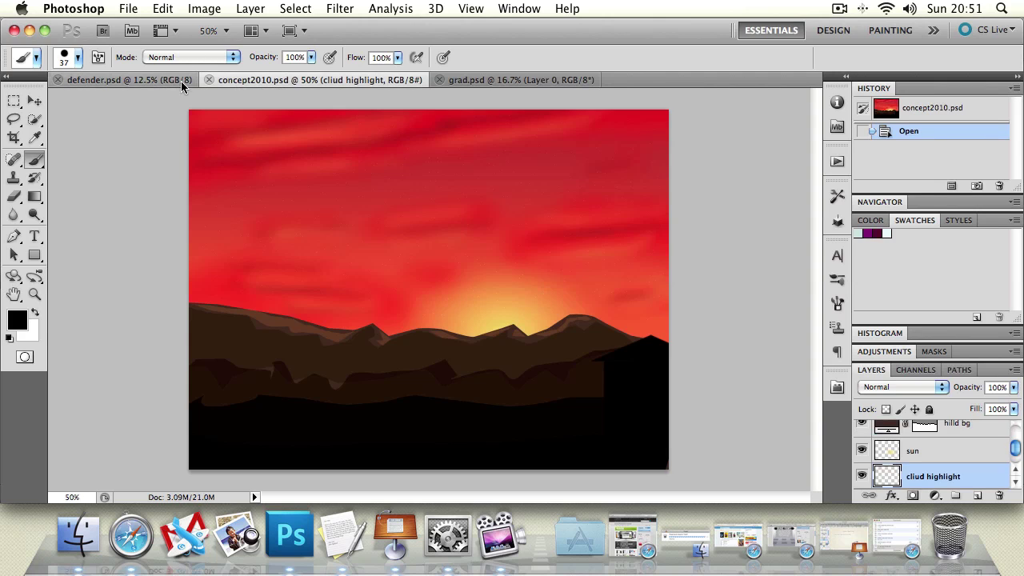
{"action": "left_click", "coordinate": [158, 84]}
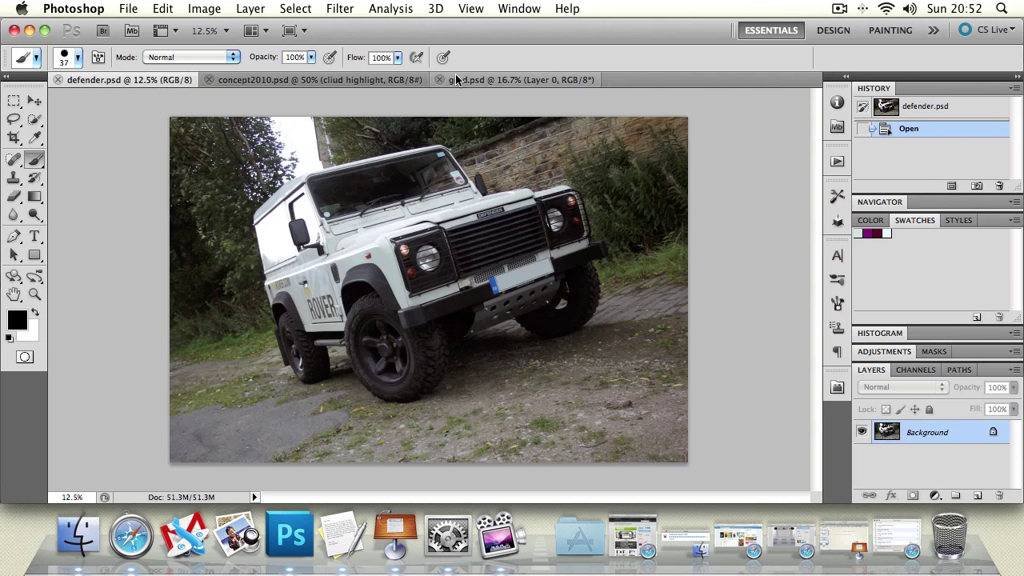
{"action": "left_click", "coordinate": [269, 79]}
{"action": "left_click", "coordinate": [545, 83]}
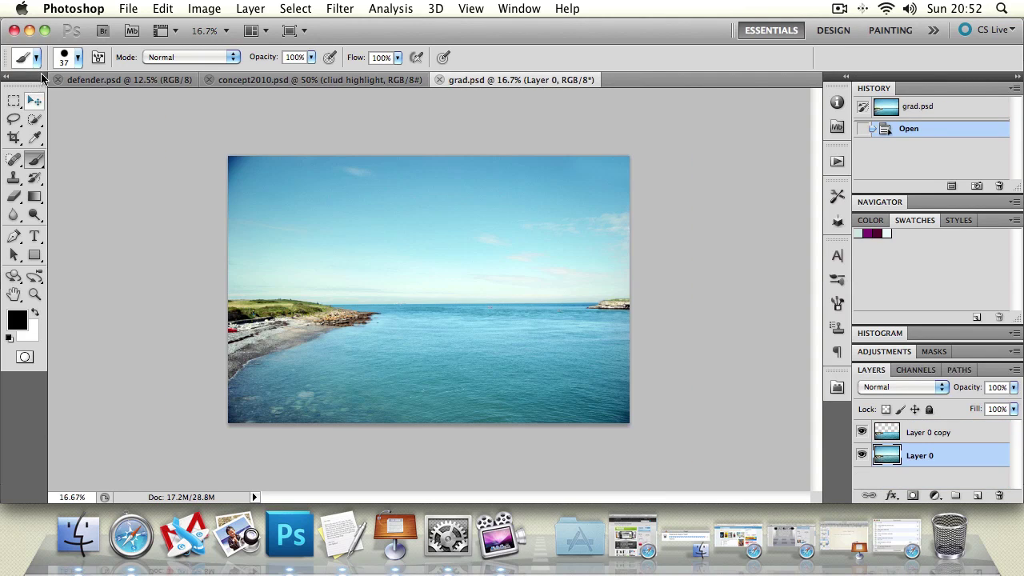
Step: Bring defender.psd to the front and reorder its document tab to come after grad.psd
{"action": "left_click", "coordinate": [161, 80]}
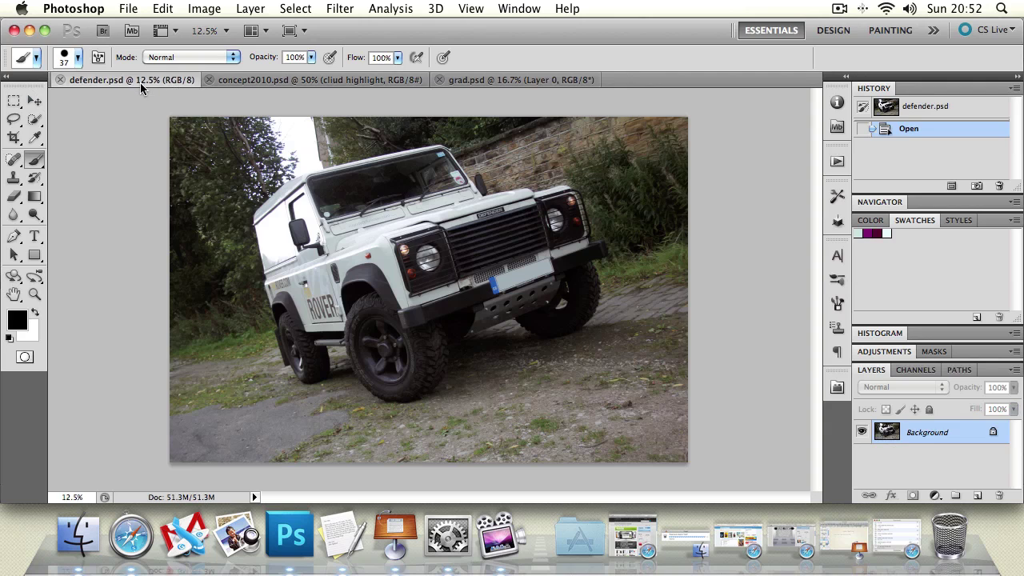
{"action": "left_click_drag", "start_coordinate": [140, 83], "coordinate": [390, 77]}
{"action": "left_click_drag", "start_coordinate": [534, 79], "coordinate": [336, 91]}
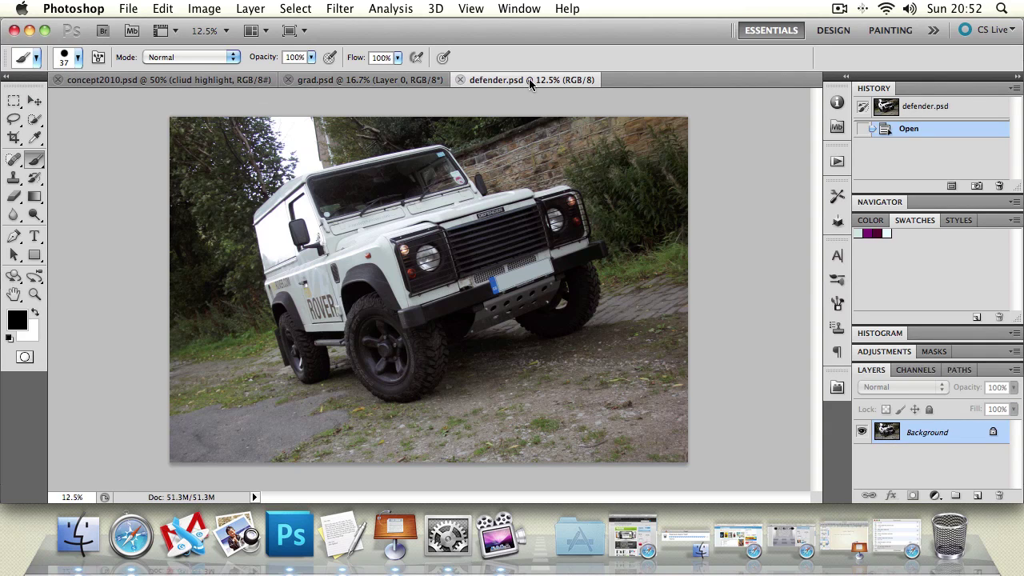
Step: Undock defender.psd, grad.psd and concept2010.psd into floating windows, and move grad.psd to overlap concept2010.psd
{"action": "left_click_drag", "start_coordinate": [528, 83], "coordinate": [706, 96]}
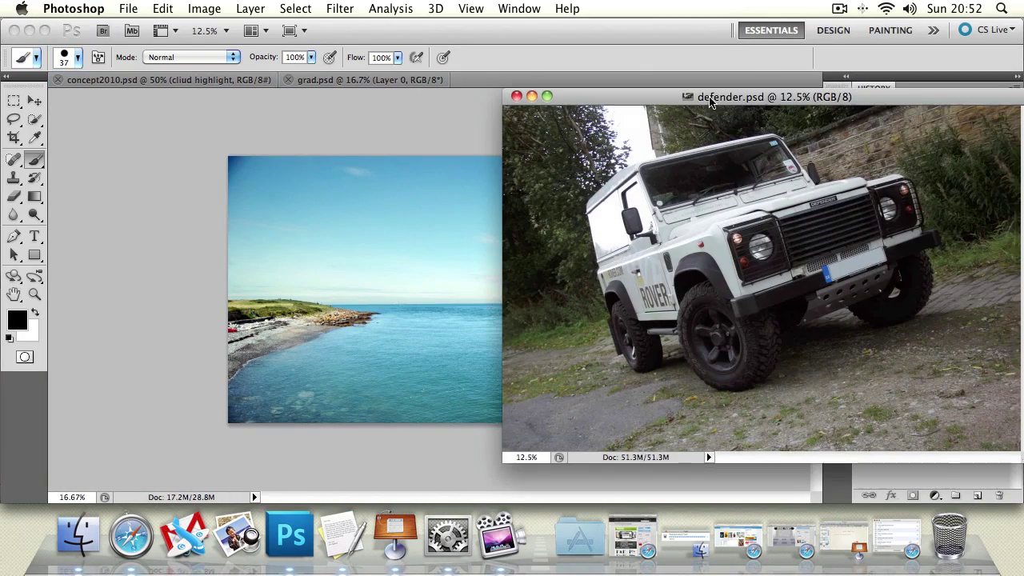
{"action": "left_click", "coordinate": [202, 211]}
{"action": "left_click_drag", "start_coordinate": [402, 82], "coordinate": [610, 122]}
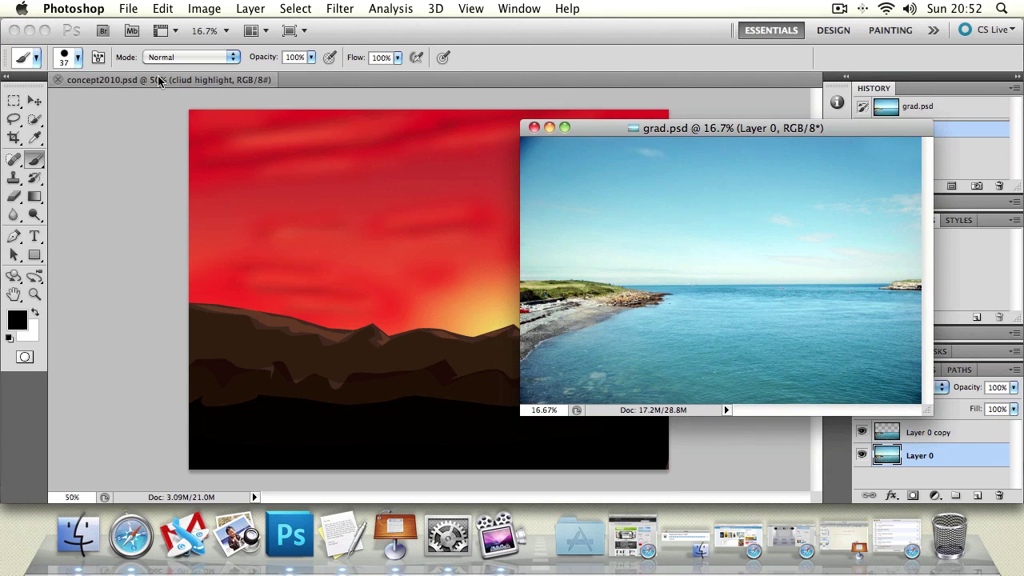
{"action": "left_click_drag", "start_coordinate": [159, 81], "coordinate": [299, 101]}
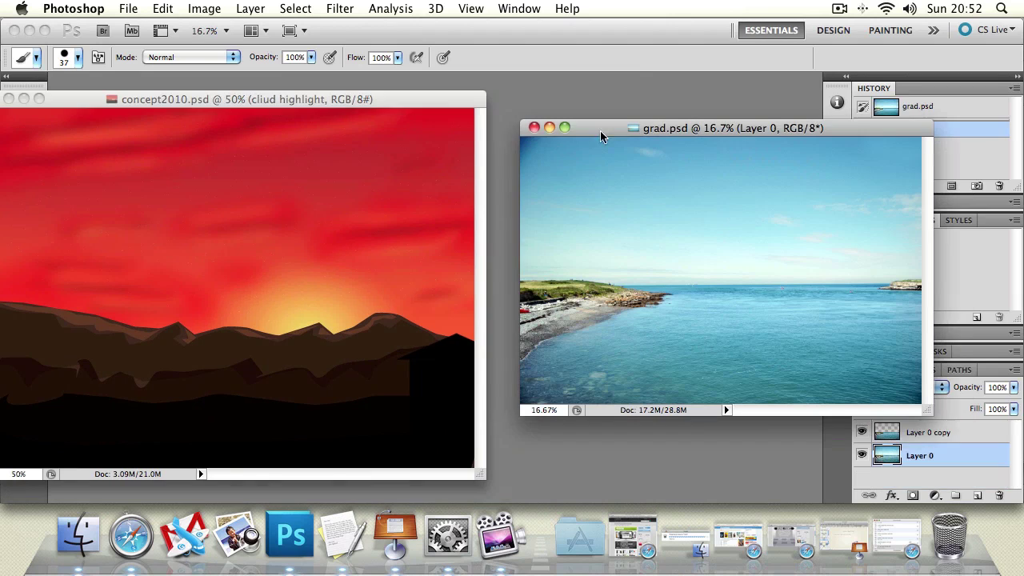
{"action": "left_click_drag", "start_coordinate": [620, 130], "coordinate": [472, 150]}
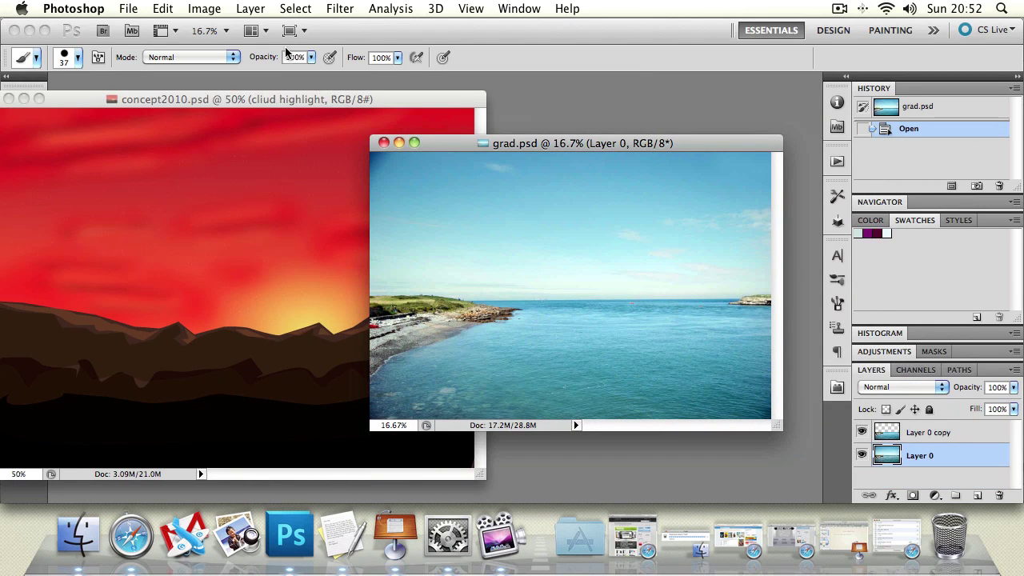
Step: Consolidate all floating document windows into one tabbed group
{"action": "left_click", "coordinate": [268, 32]}
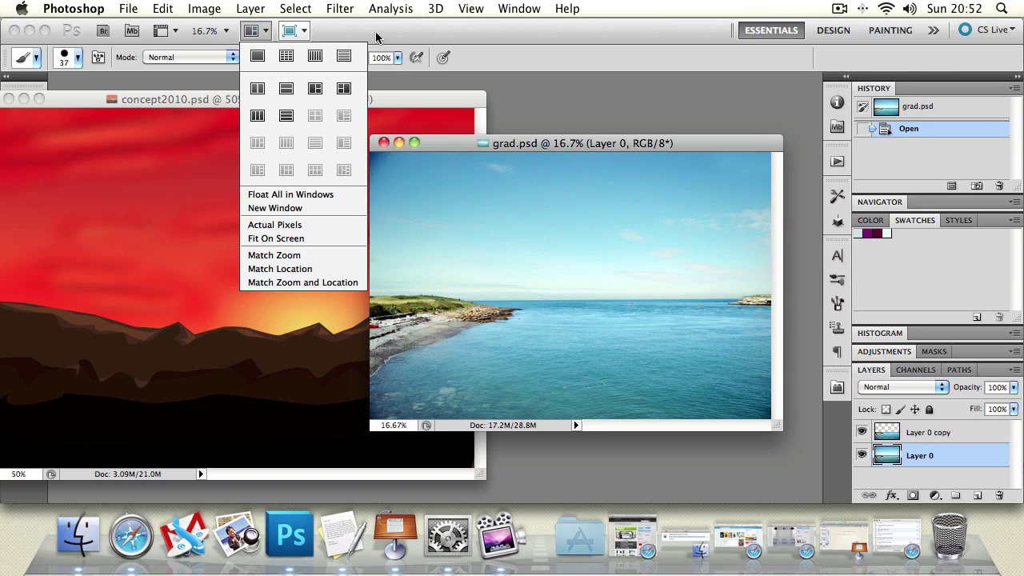
{"action": "left_click", "coordinate": [244, 32]}
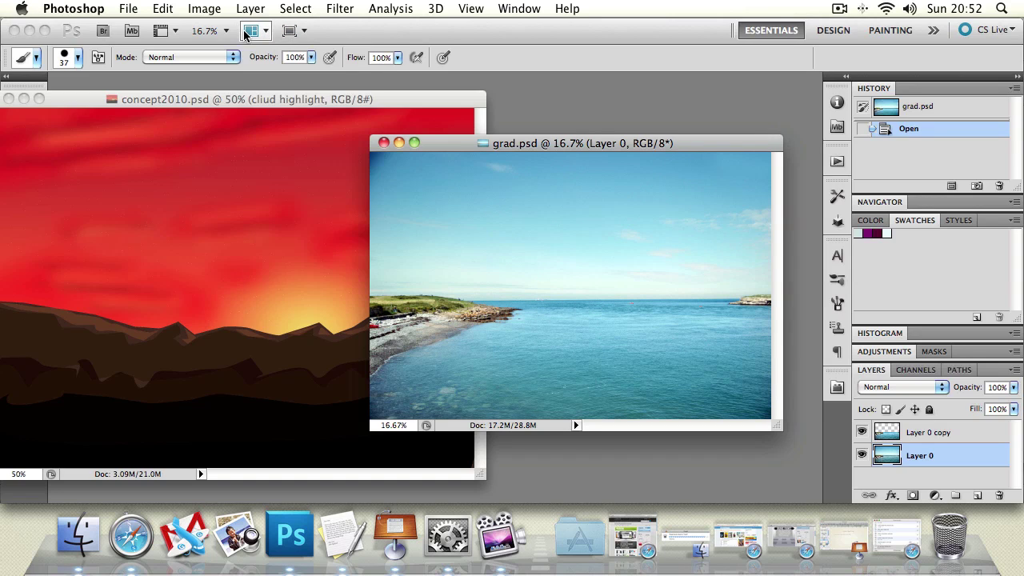
{"action": "left_click", "coordinate": [264, 34]}
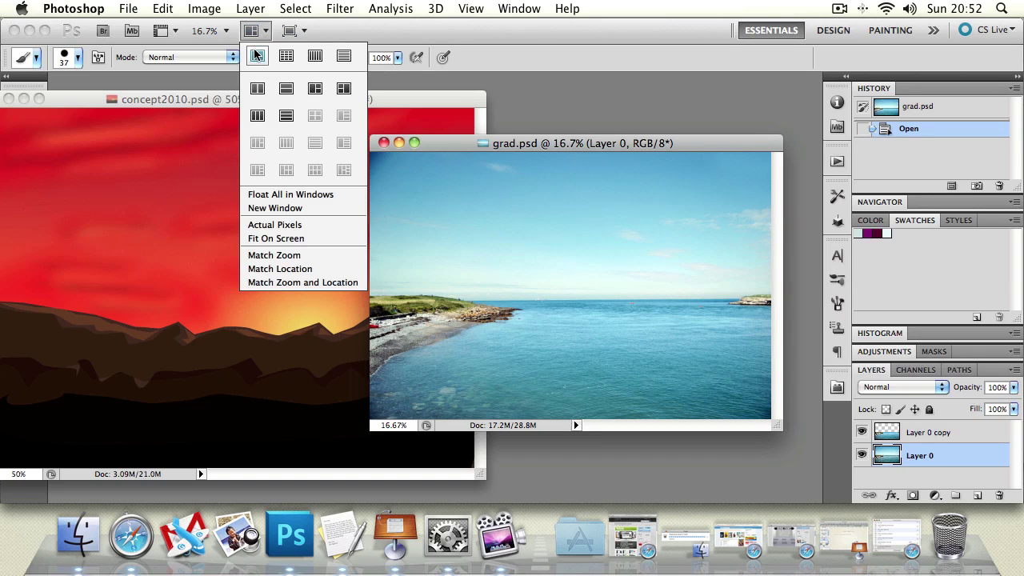
{"action": "left_click", "coordinate": [256, 56]}
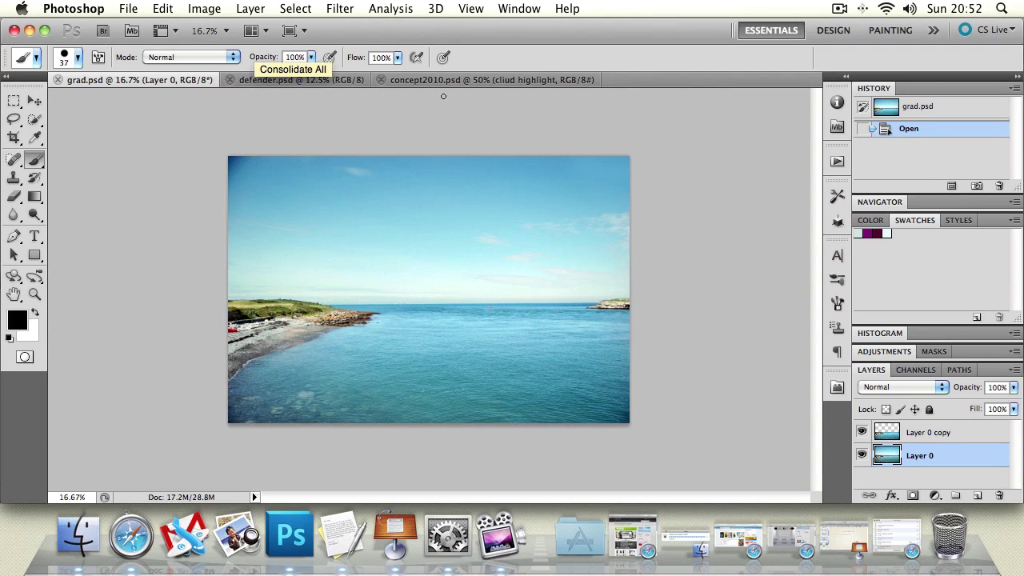
Step: Arrange the three open documents with Tile All in Grid
{"action": "left_click", "coordinate": [257, 32]}
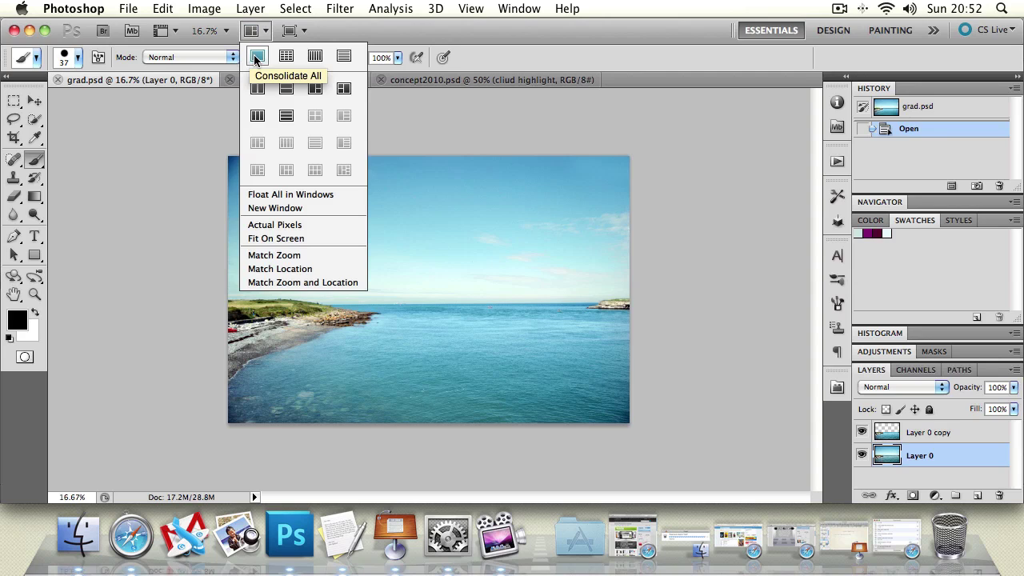
{"action": "left_click", "coordinate": [375, 85]}
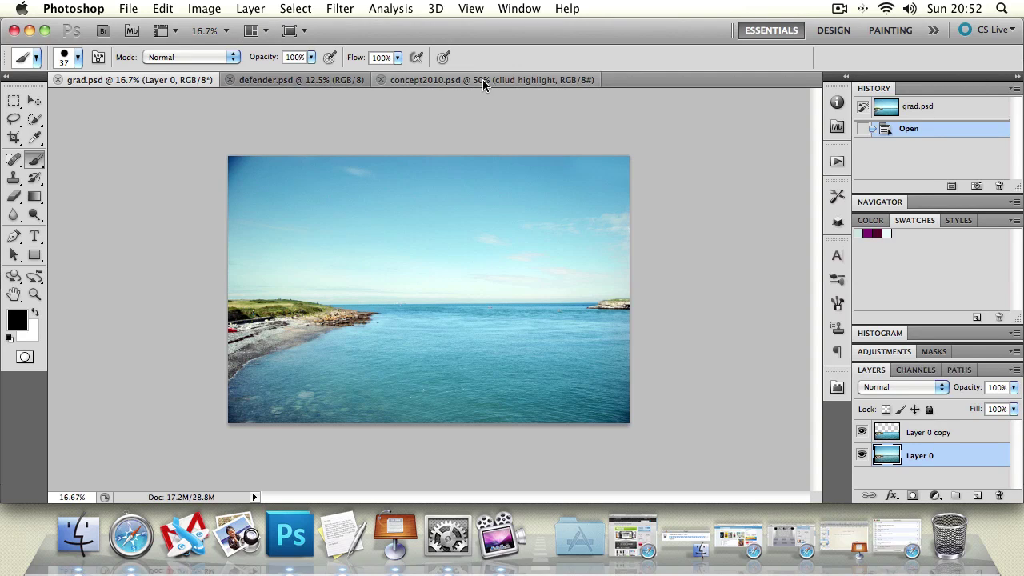
{"action": "left_click", "coordinate": [254, 32]}
{"action": "left_click", "coordinate": [285, 56]}
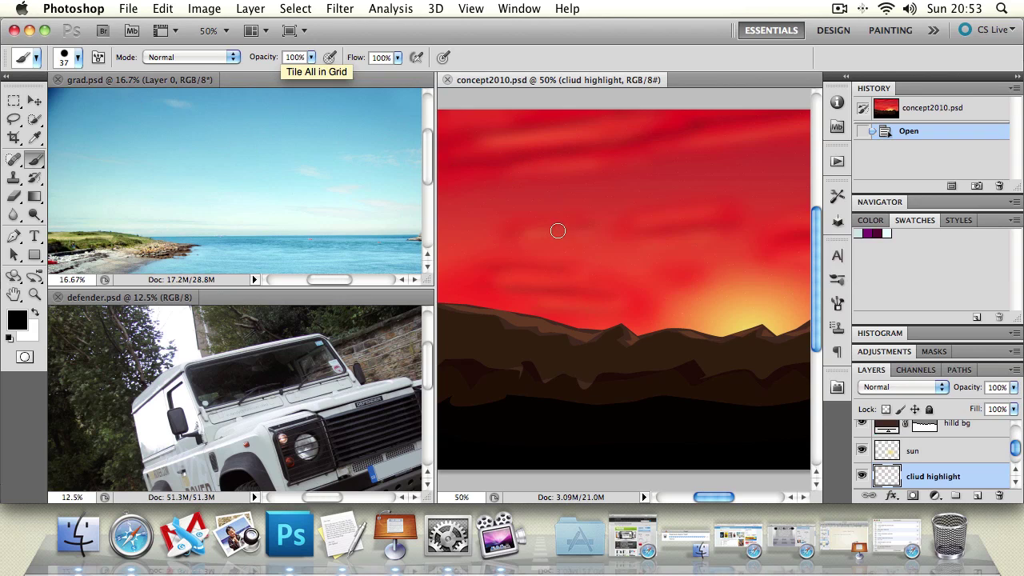
Step: Paint a black test stroke over the sky in concept2010.psd and undo it
{"action": "mouse_move", "coordinate": [604, 232]}
{"action": "left_mouse_down"}
{"action": "mouse_move", "coordinate": [644, 229]}
{"action": "mouse_move", "coordinate": [640, 256]}
{"action": "mouse_move", "coordinate": [664, 240]}
{"action": "left_mouse_up"}
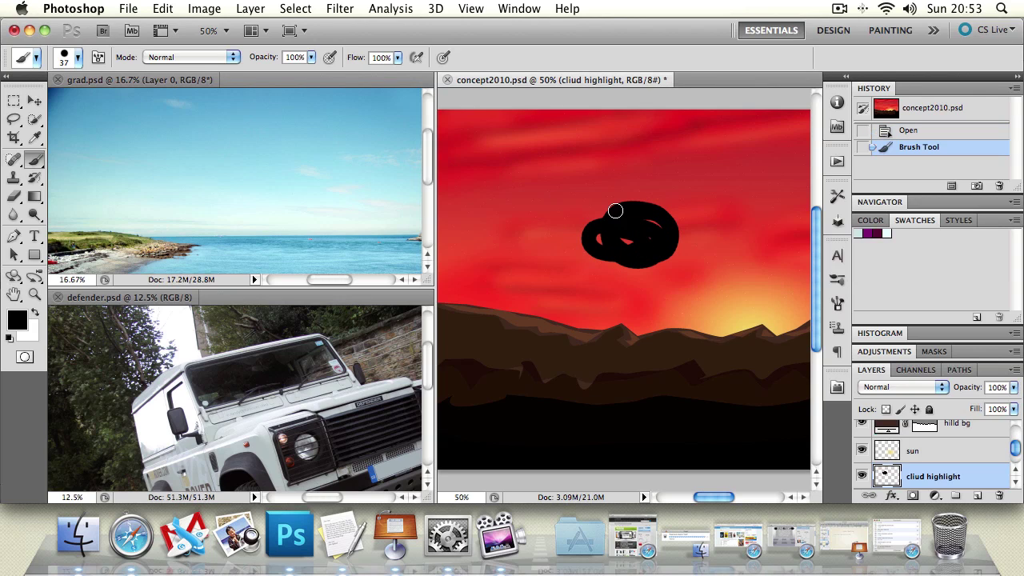
{"action": "key", "text": "super+z"}
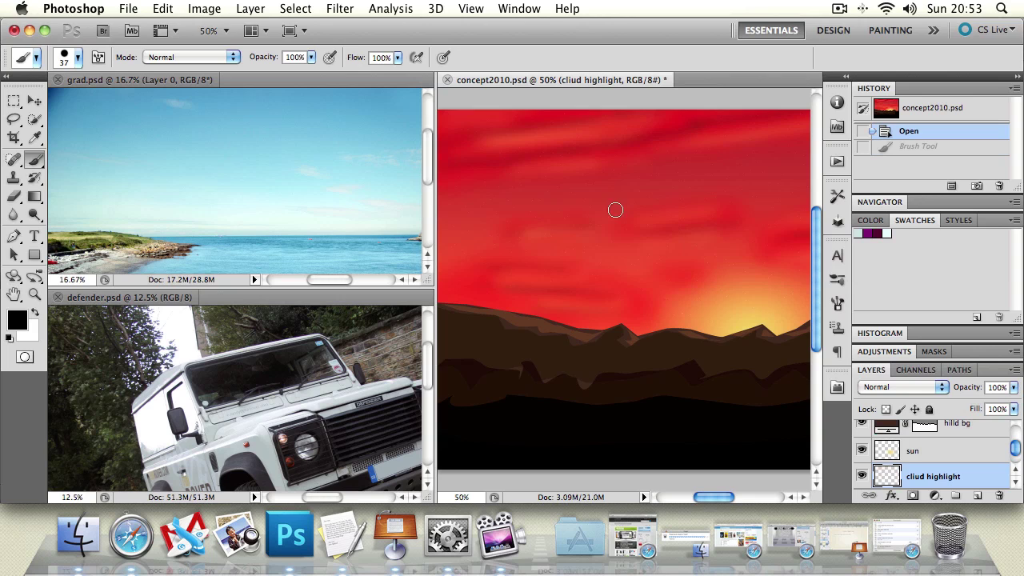
Step: Arrange the three open documents with Tile All Vertically, followed by Tile All Horizontally
{"action": "left_click", "coordinate": [254, 32]}
{"action": "left_click", "coordinate": [314, 58]}
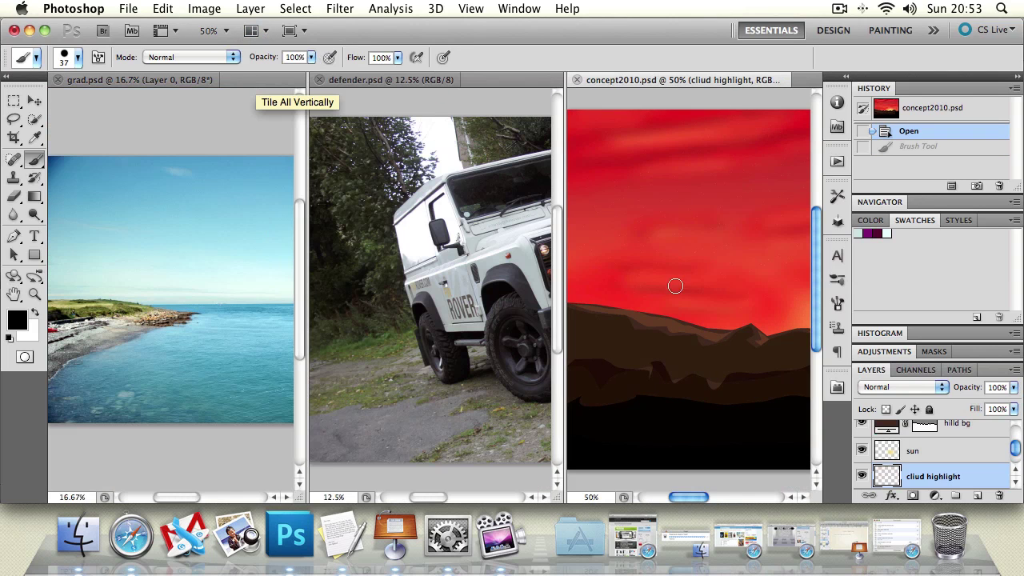
{"action": "left_click", "coordinate": [265, 30]}
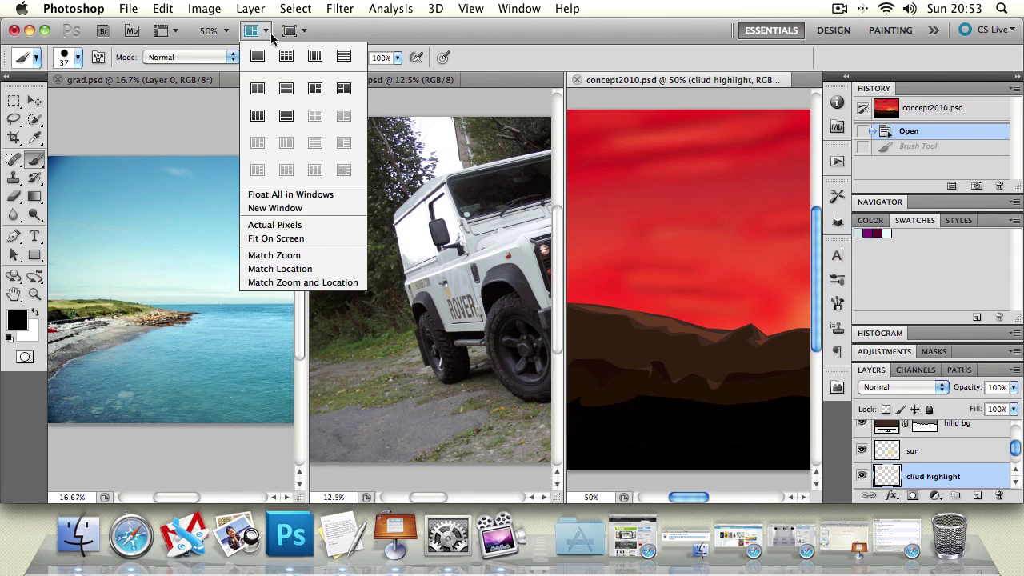
{"action": "left_click", "coordinate": [339, 57]}
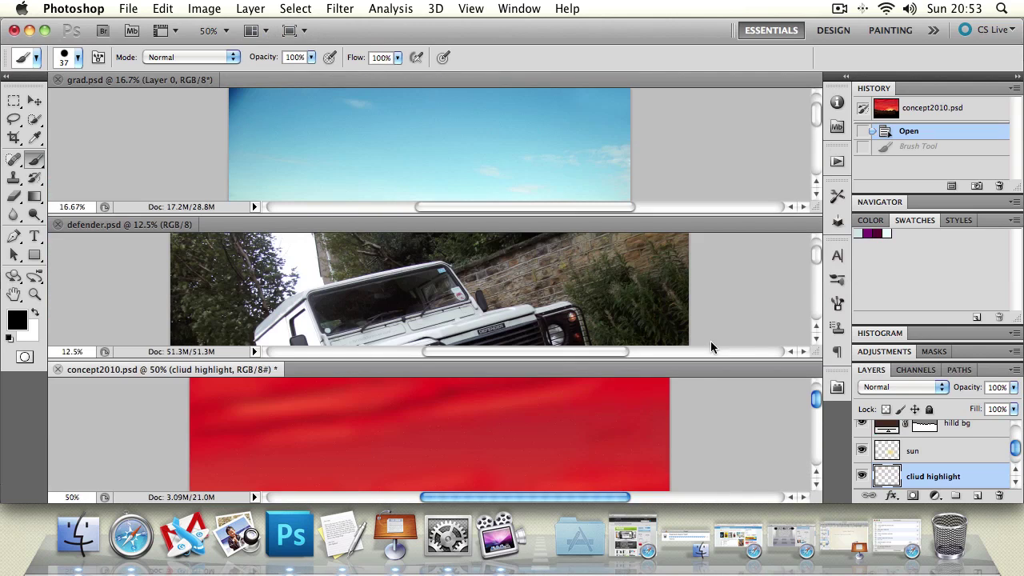
Step: Switch the documents through the side-by-side 2 Up and split 3 Up layouts, finishing with three stacked rows
{"action": "left_click", "coordinate": [265, 30]}
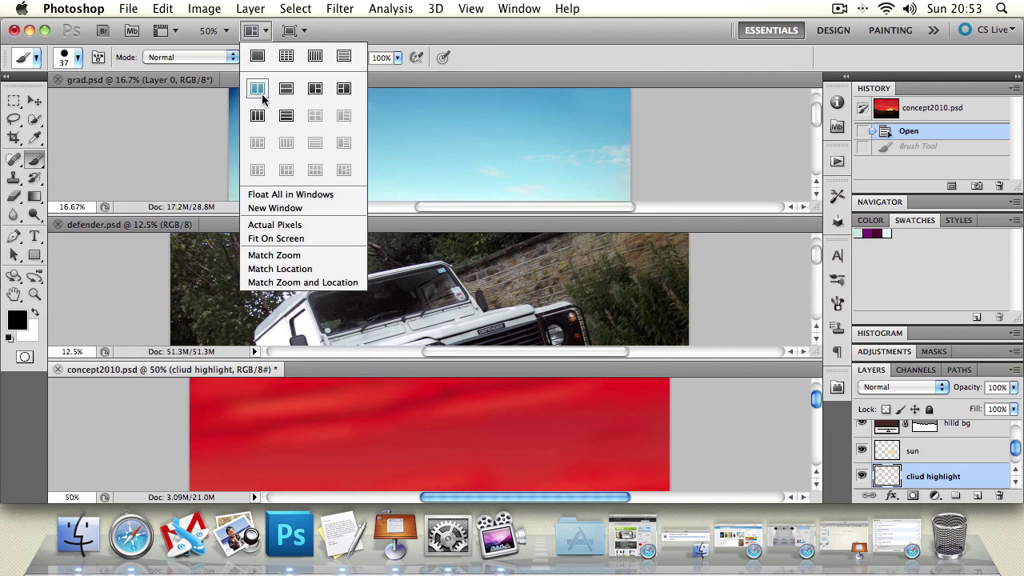
{"action": "left_click", "coordinate": [258, 91]}
{"action": "left_click", "coordinate": [265, 30]}
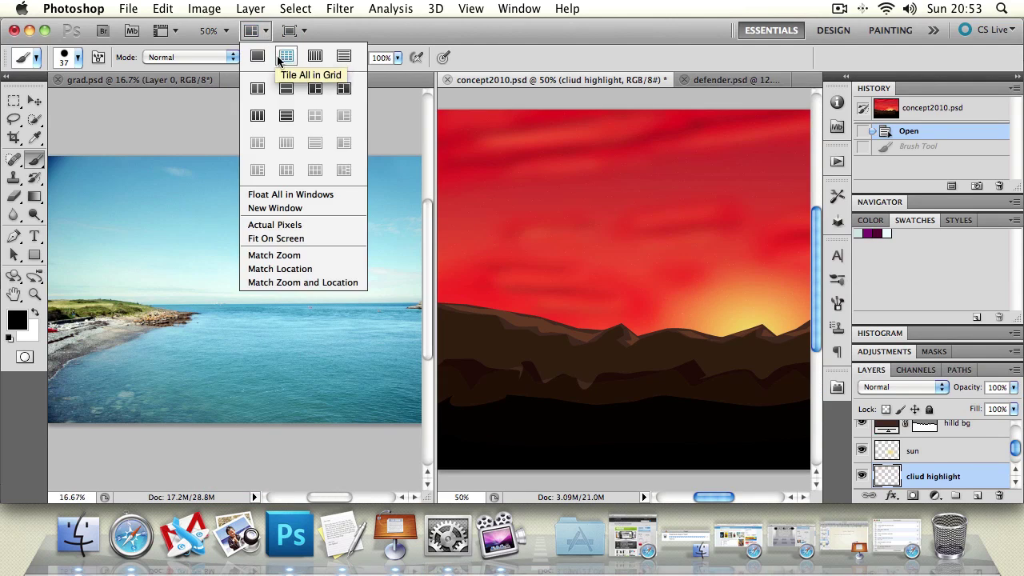
{"action": "left_click", "coordinate": [291, 88]}
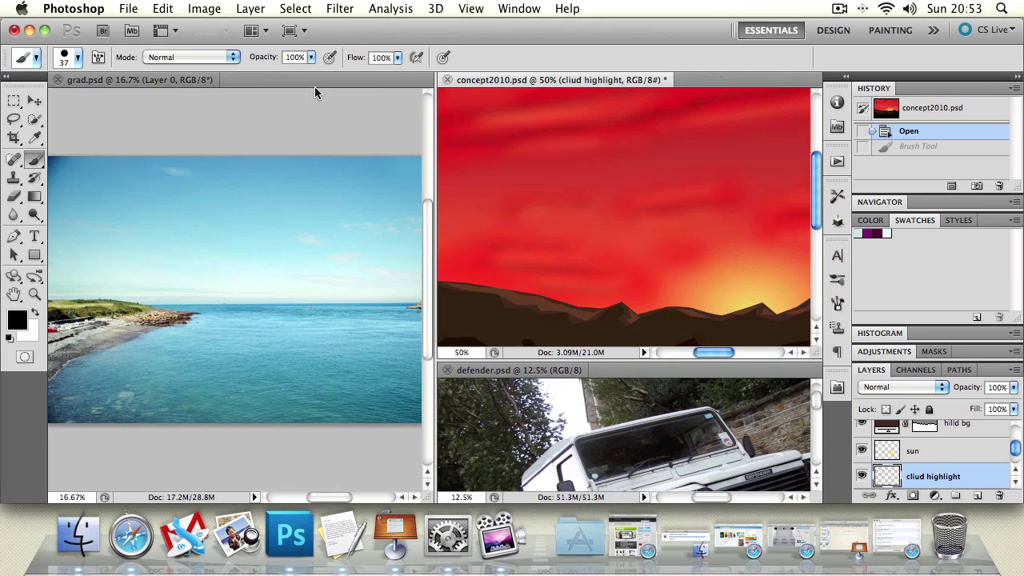
{"action": "left_click", "coordinate": [265, 31]}
{"action": "left_click", "coordinate": [285, 115]}
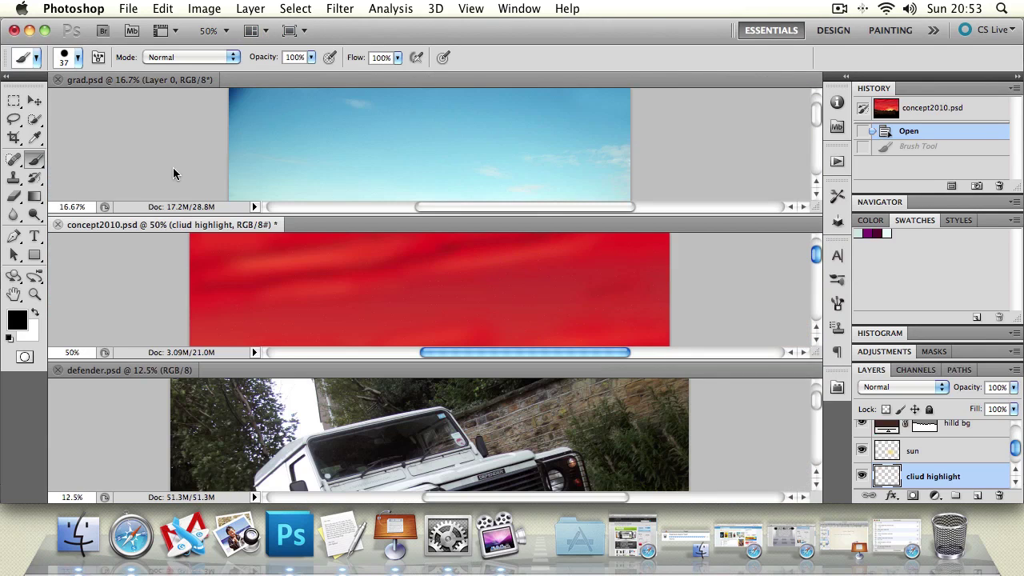
Step: Float all documents in windows and spread the grad.psd and concept2010.psd windows apart on either side
{"action": "left_click", "coordinate": [254, 30]}
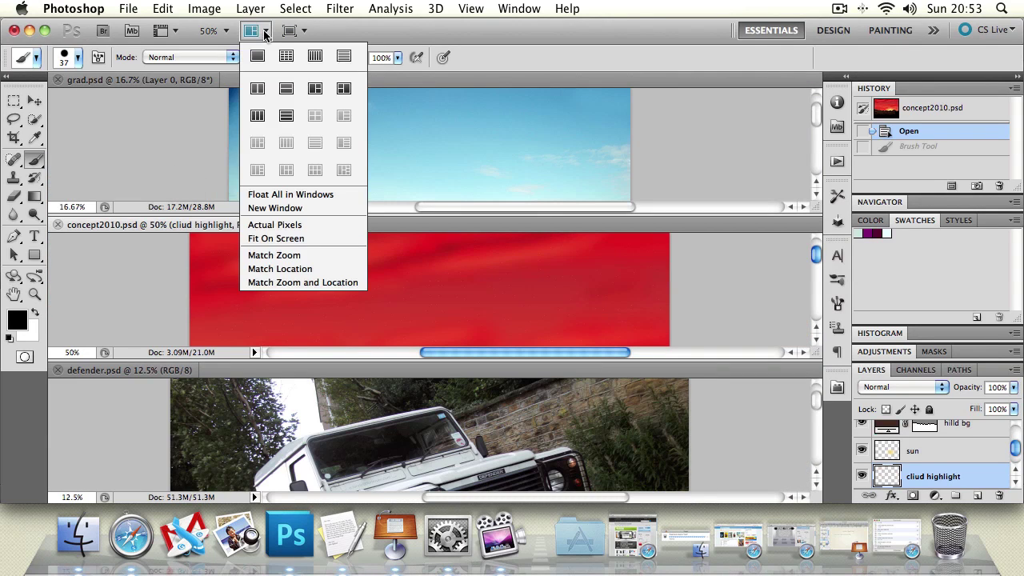
{"action": "left_click", "coordinate": [300, 196]}
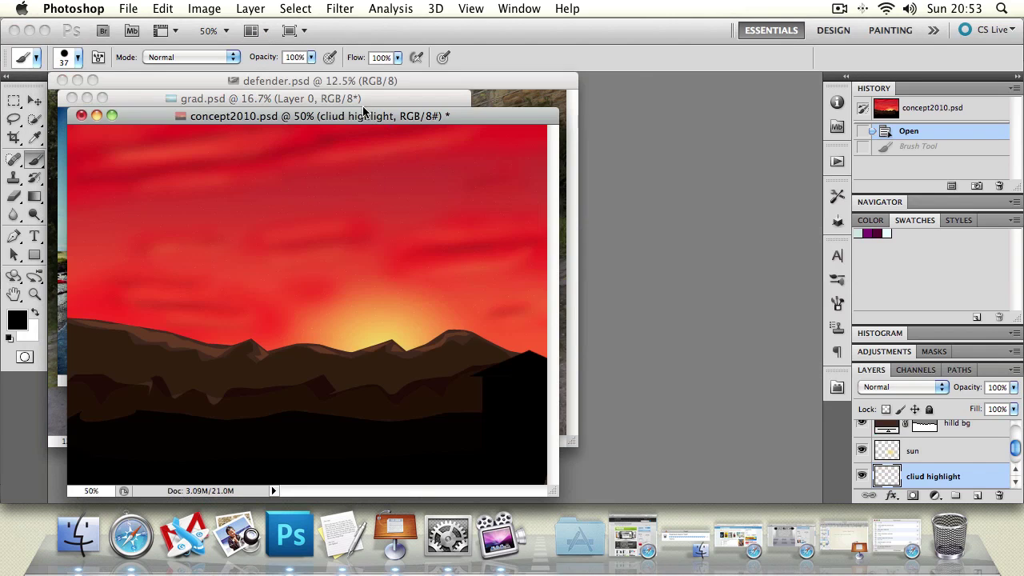
{"action": "left_click_drag", "start_coordinate": [364, 112], "coordinate": [351, 134]}
{"action": "left_click_drag", "start_coordinate": [572, 116], "coordinate": [667, 98]}
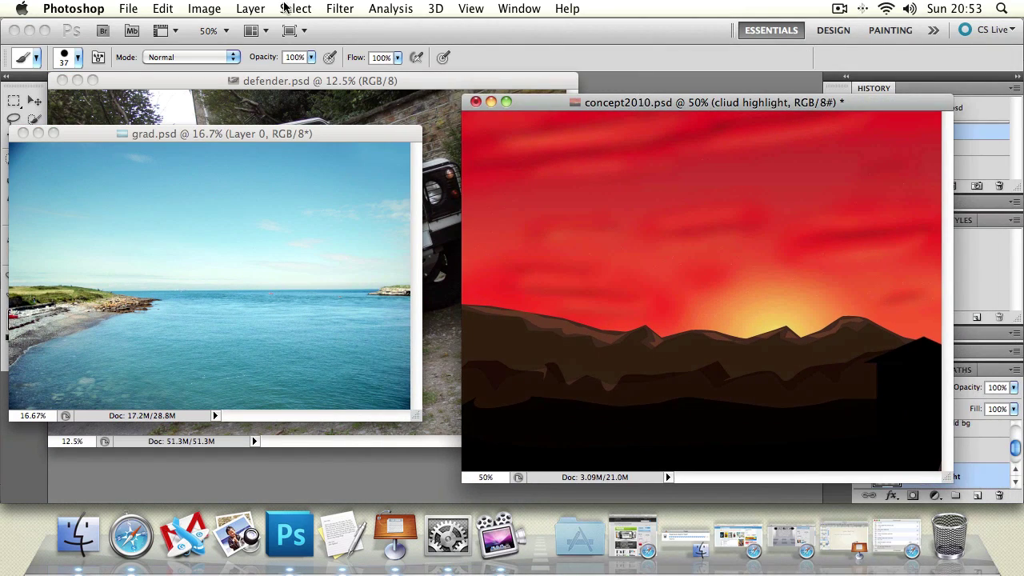
Step: Consolidate all floating windows into tabs and open a second window of concept2010.psd, comparing its two tabs
{"action": "left_click", "coordinate": [266, 30]}
{"action": "left_click", "coordinate": [258, 55]}
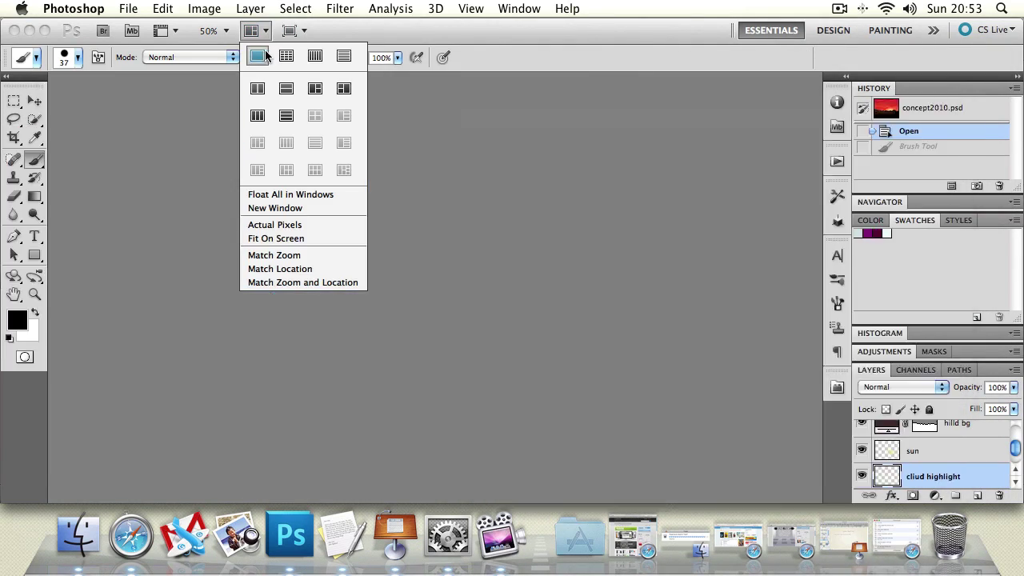
{"action": "left_click", "coordinate": [265, 32]}
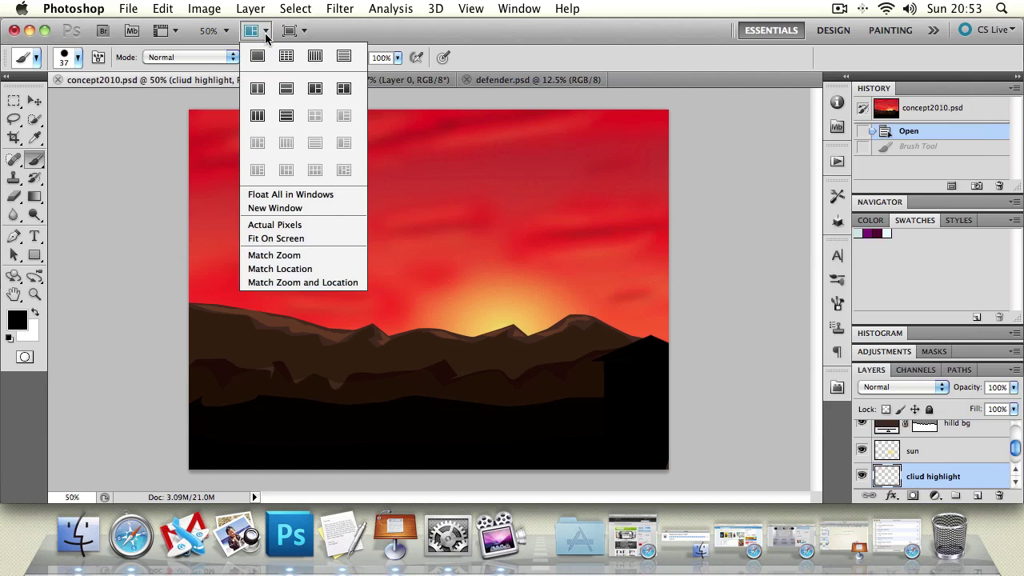
{"action": "left_click", "coordinate": [287, 208]}
{"action": "left_click_drag", "start_coordinate": [608, 81], "coordinate": [153, 81]}
{"action": "left_click", "coordinate": [632, 79]}
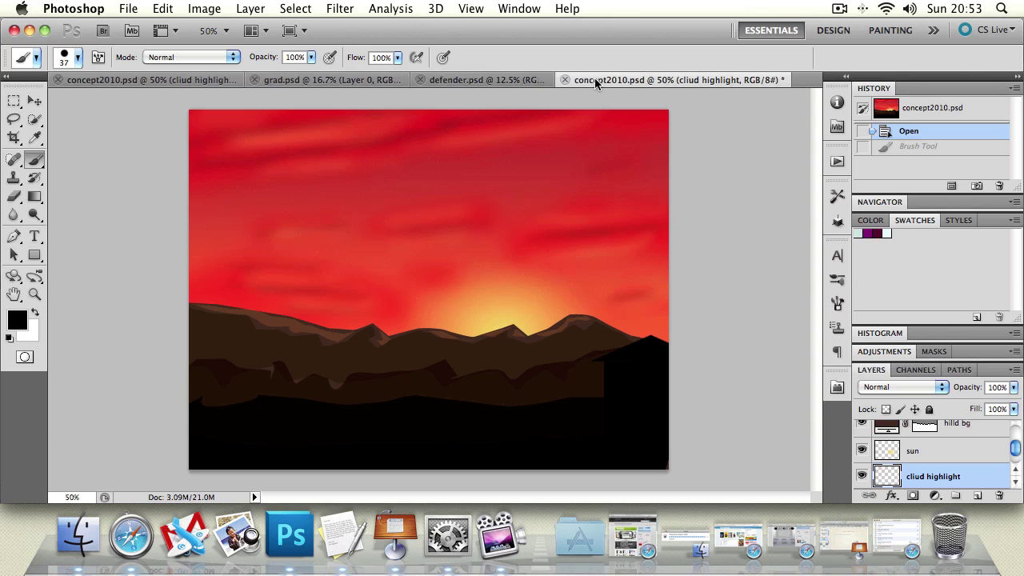
{"action": "left_click", "coordinate": [194, 80]}
{"action": "left_click", "coordinate": [662, 80]}
Step: View the second concept2010.psd window at Actual Pixels, then set it to Fit On Screen
{"action": "left_click", "coordinate": [251, 31]}
{"action": "left_click", "coordinate": [322, 226]}
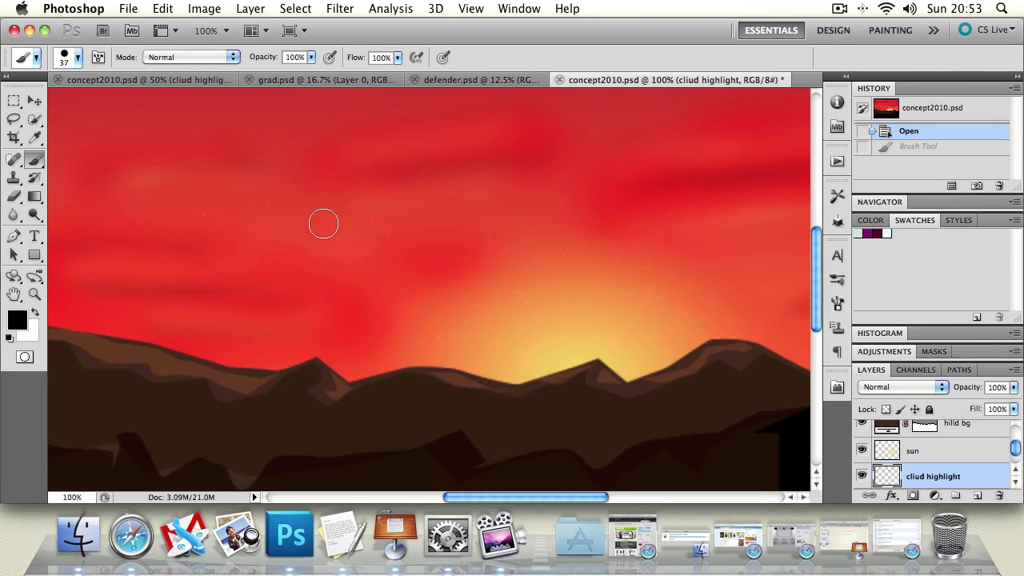
{"action": "left_click", "coordinate": [251, 30]}
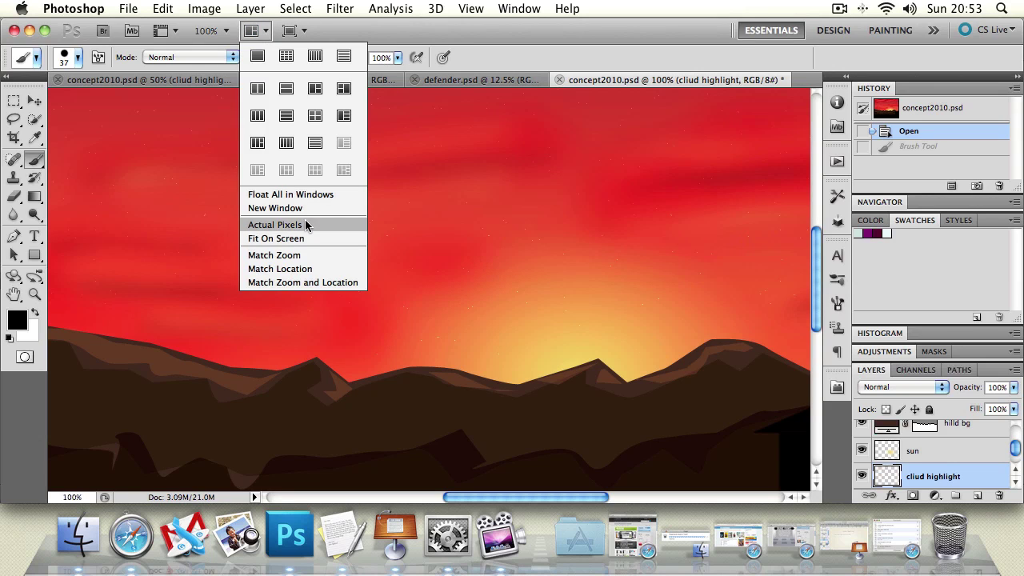
{"action": "left_click", "coordinate": [302, 236]}
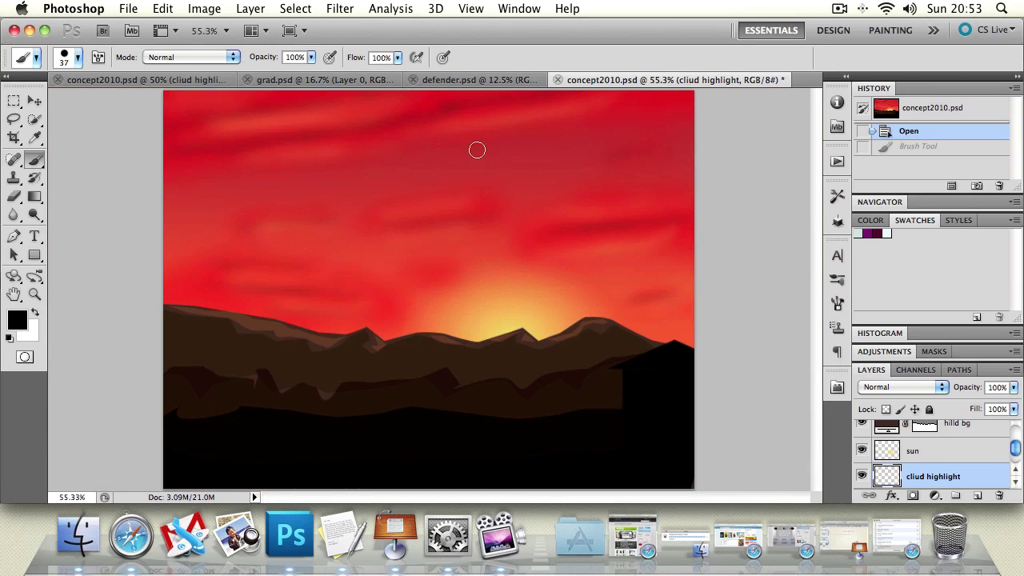
Step: Bring grad.psd to the front and arrange the documents in the 3 Up layout with one tall pane
{"action": "left_click", "coordinate": [151, 80]}
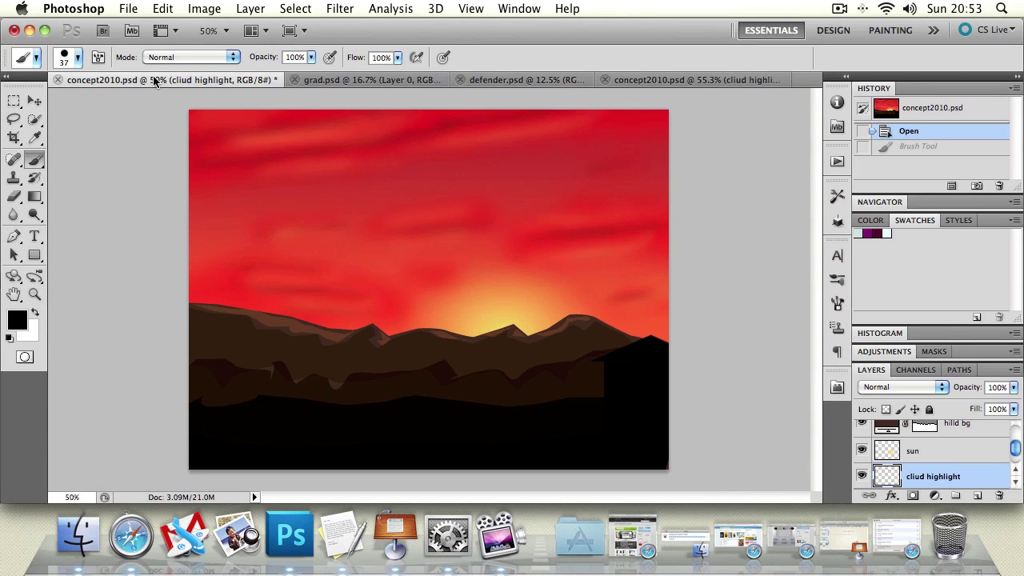
{"action": "left_click", "coordinate": [347, 83]}
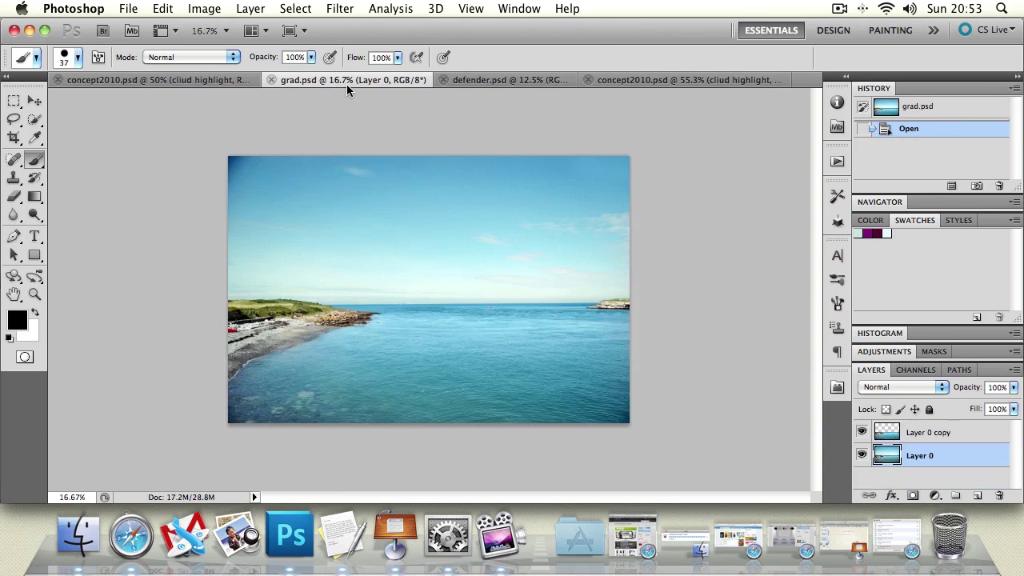
{"action": "left_click", "coordinate": [258, 31]}
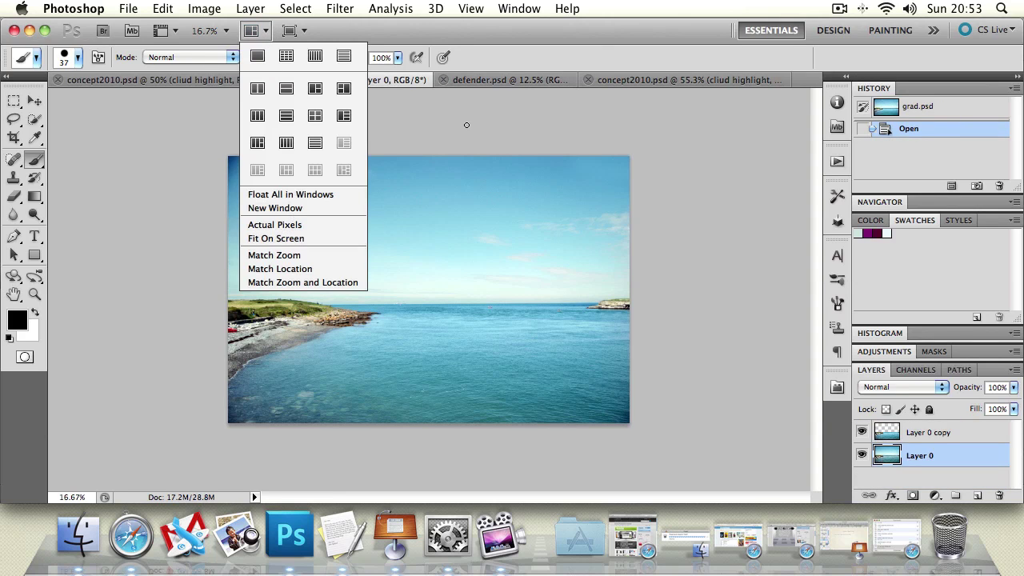
{"action": "left_click", "coordinate": [302, 88]}
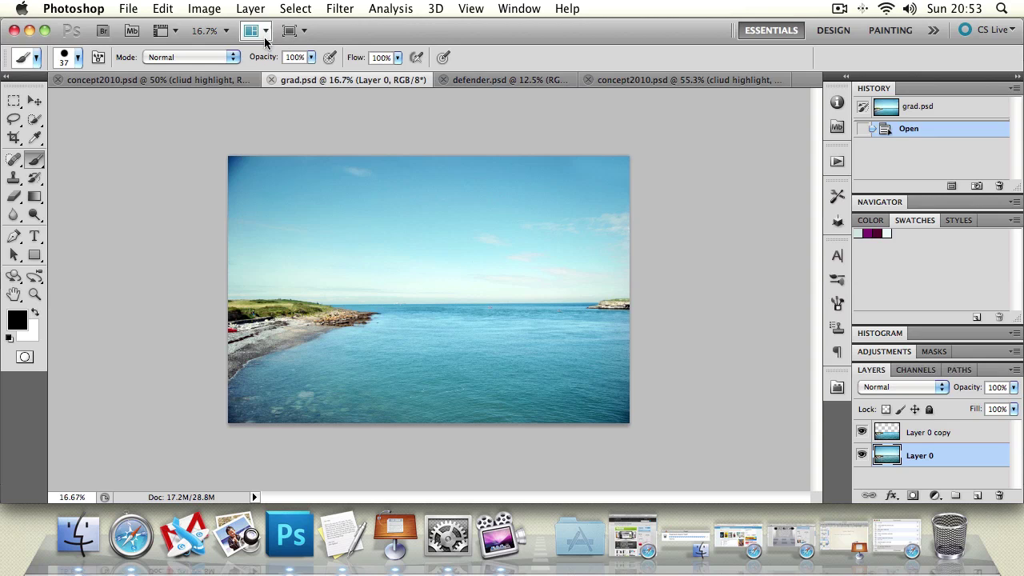
{"action": "left_click", "coordinate": [264, 32]}
{"action": "left_click", "coordinate": [313, 85]}
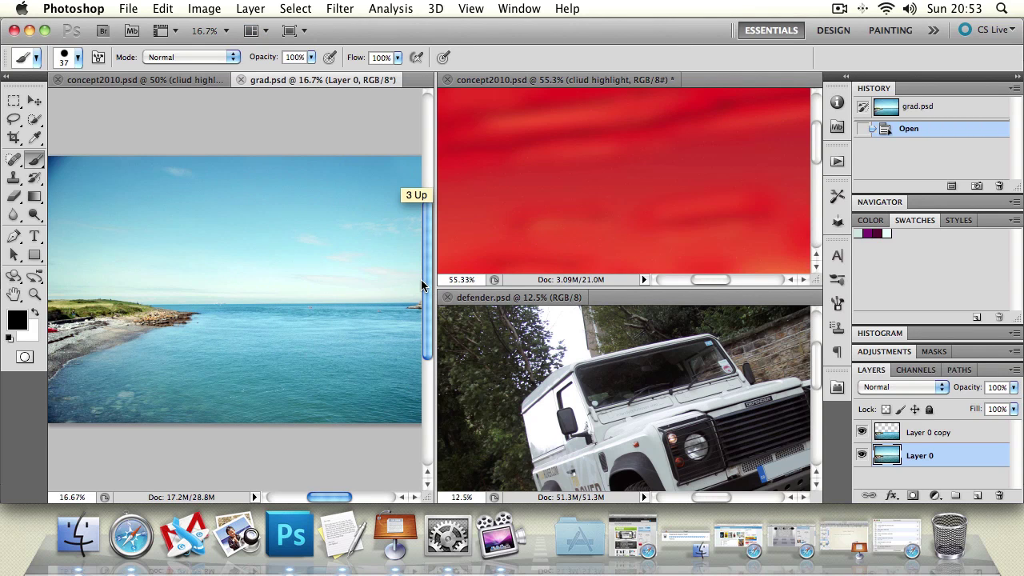
Step: Zoom grad.psd to 100% with the Zoom tool and apply Match Zoom to the other windows
{"action": "left_click", "coordinate": [34, 293]}
{"action": "left_click_drag", "start_coordinate": [211, 269], "coordinate": [210, 270]}
{"action": "left_click", "coordinate": [264, 32]}
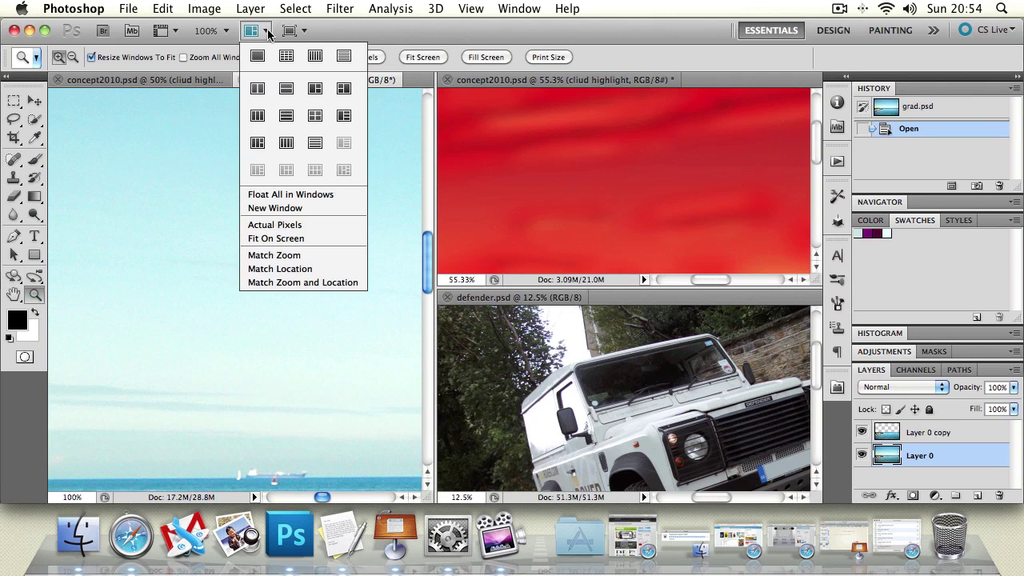
{"action": "left_click", "coordinate": [325, 256]}
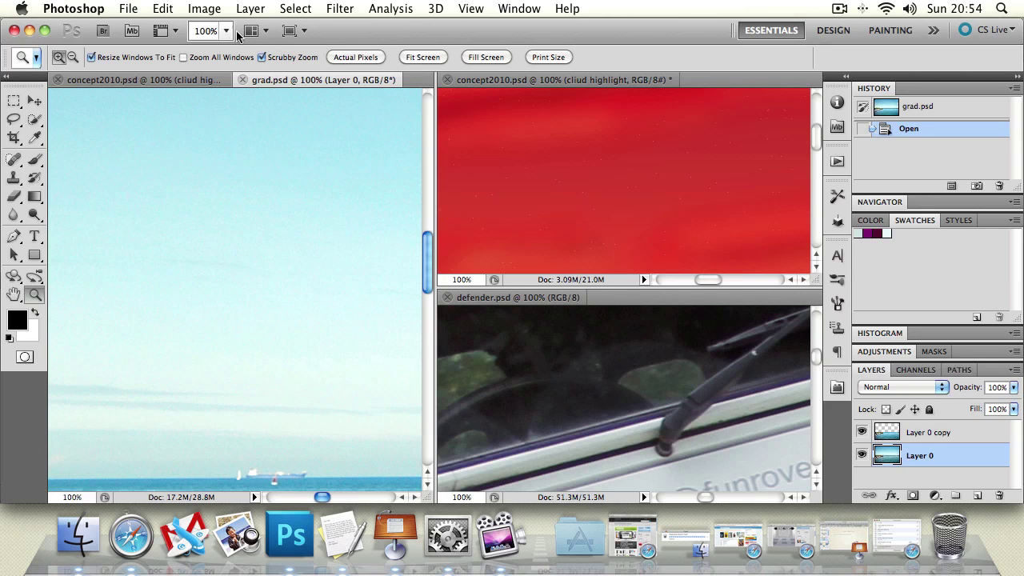
Step: Apply Match Zoom and Location to the tiled windows, followed by Match Location
{"action": "left_click", "coordinate": [264, 32]}
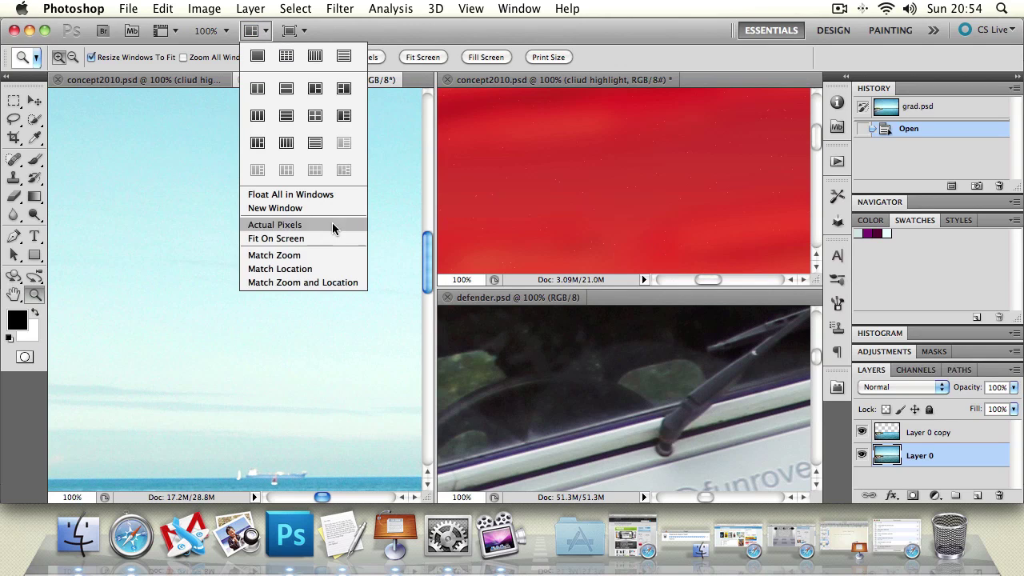
{"action": "left_click", "coordinate": [329, 284]}
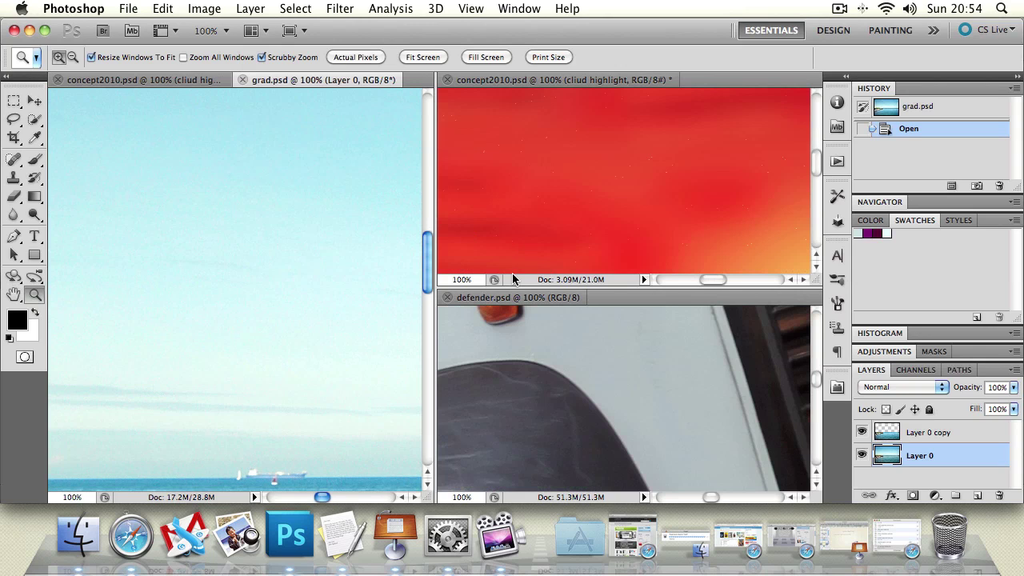
{"action": "left_click", "coordinate": [253, 31]}
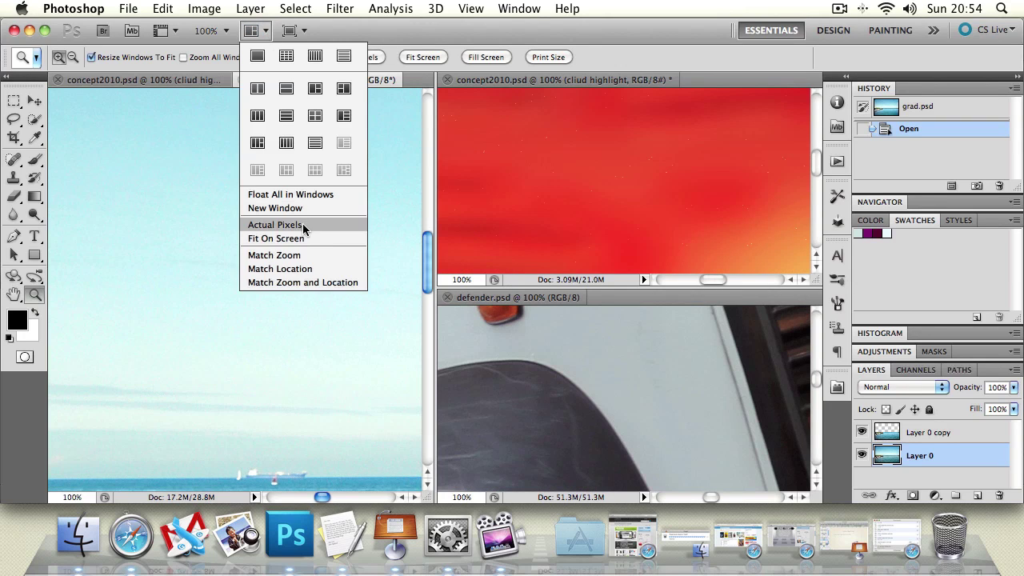
{"action": "left_click", "coordinate": [308, 269]}
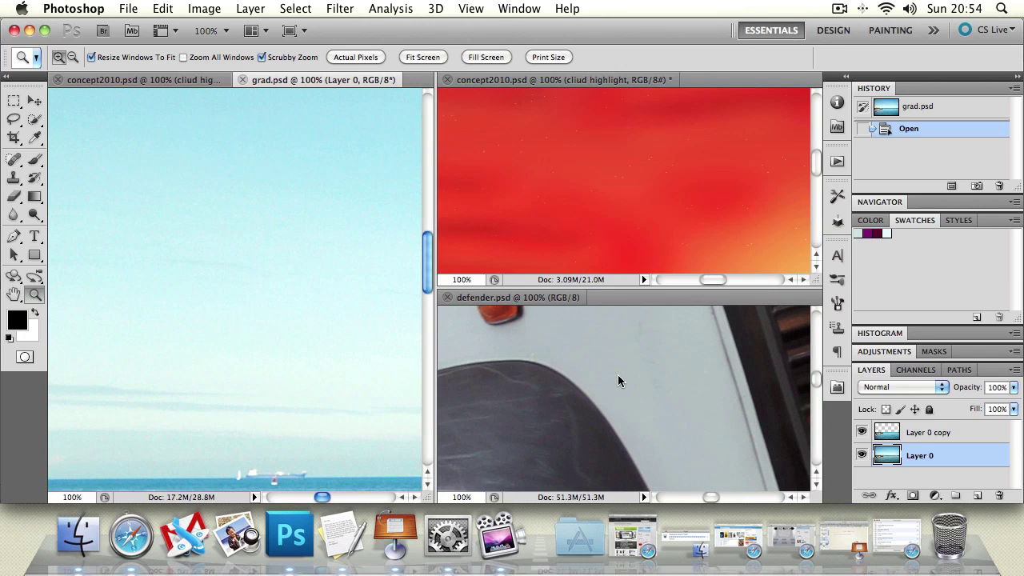
Step: Close grad.psd, defender.psd and both concept2010.psd windows so no document remains open
{"action": "left_click", "coordinate": [448, 79]}
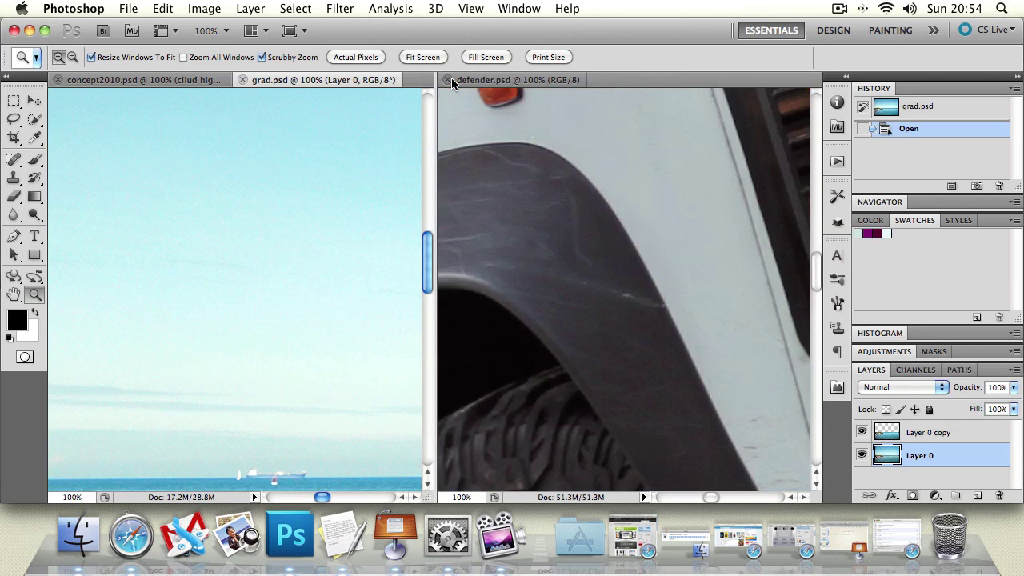
{"action": "left_click", "coordinate": [448, 80]}
{"action": "left_click", "coordinate": [300, 80]}
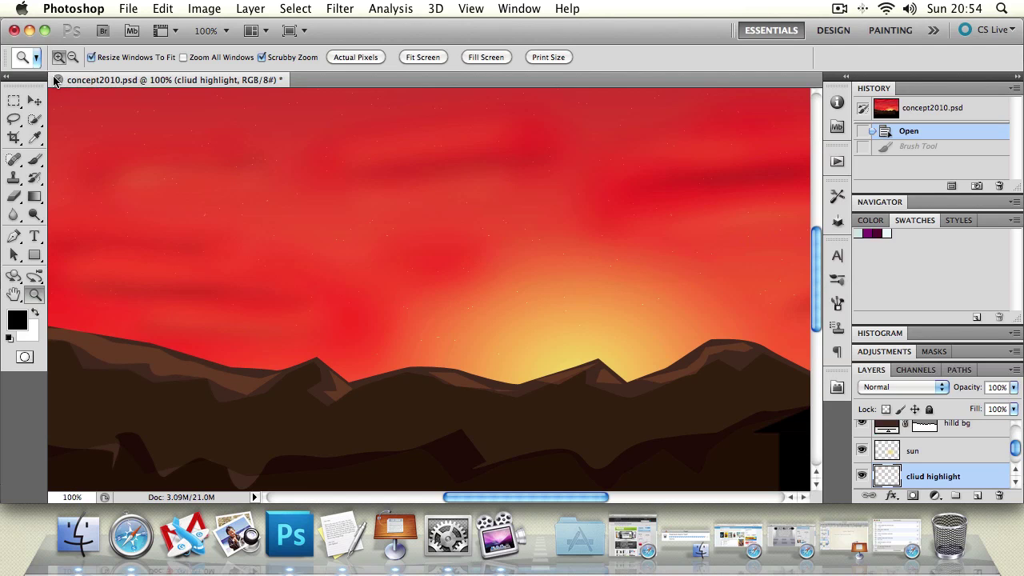
{"action": "left_click", "coordinate": [57, 80]}
{"action": "left_click", "coordinate": [446, 210]}
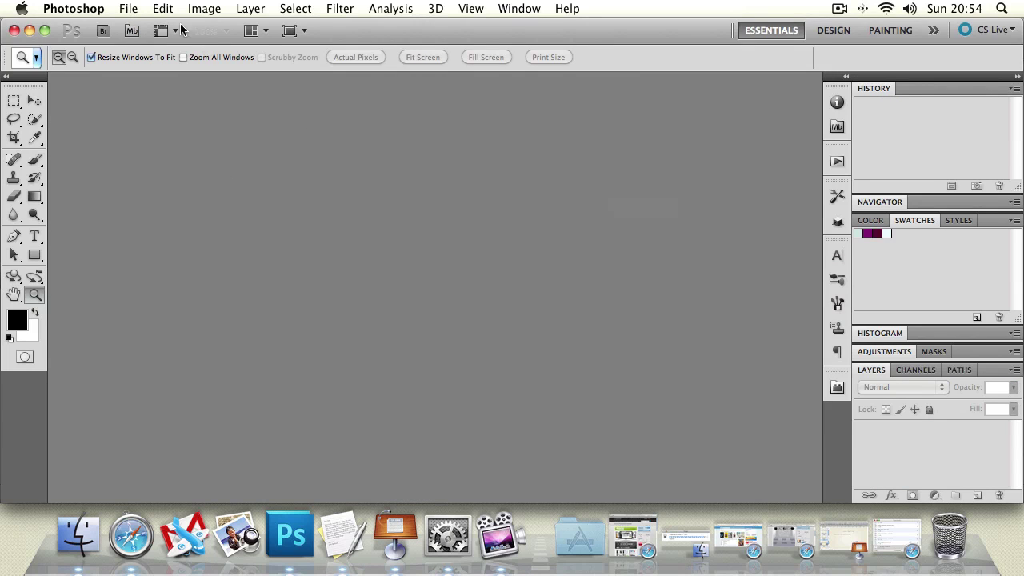
{"action": "left_click", "coordinate": [124, 9]}
{"action": "mouse_move", "coordinate": [168, 368]}
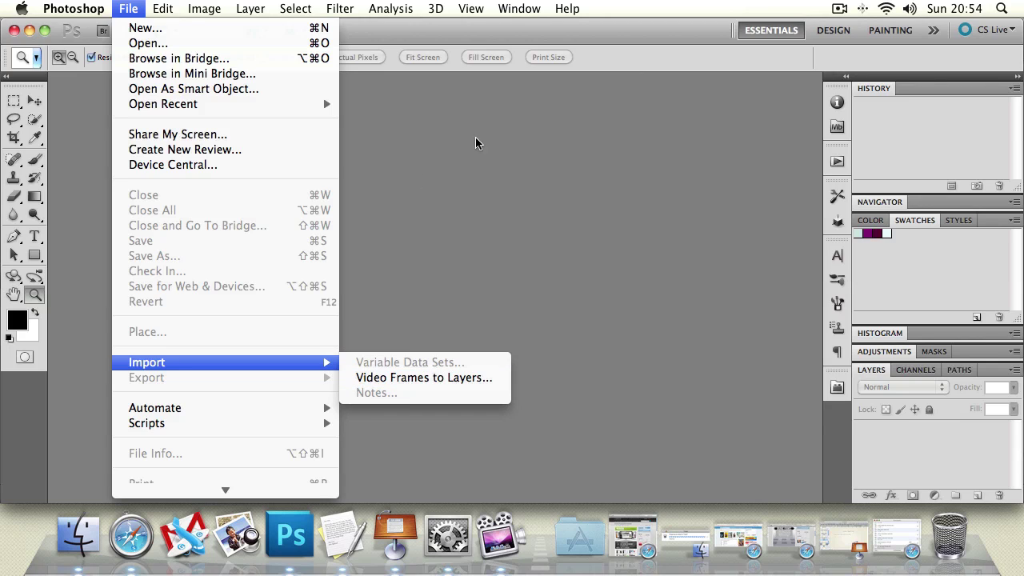
{"action": "left_click", "coordinate": [528, 240]}
Step: Open restore.jpg from the photoshop folder
{"action": "left_click", "coordinate": [128, 8]}
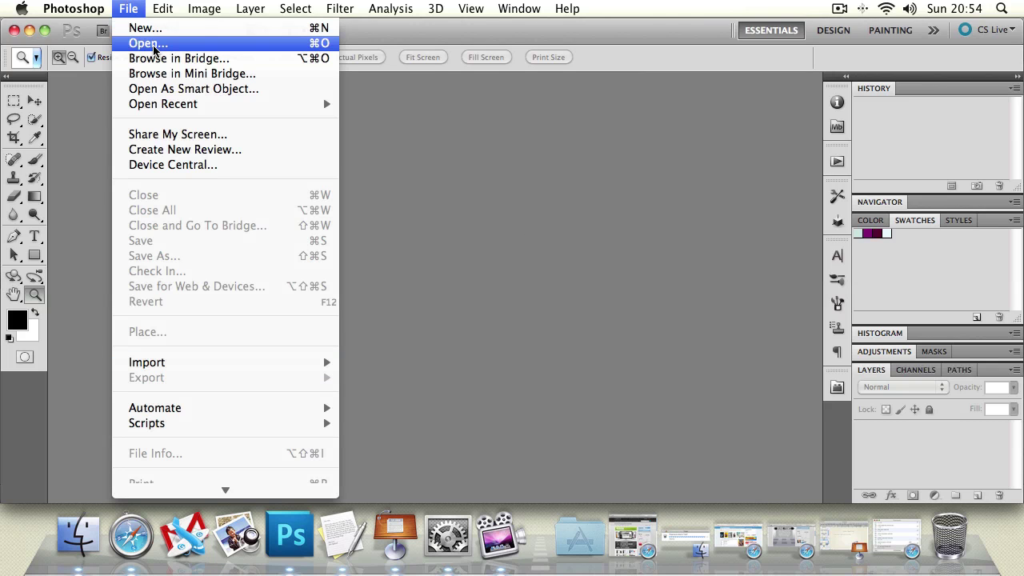
{"action": "left_click", "coordinate": [148, 43]}
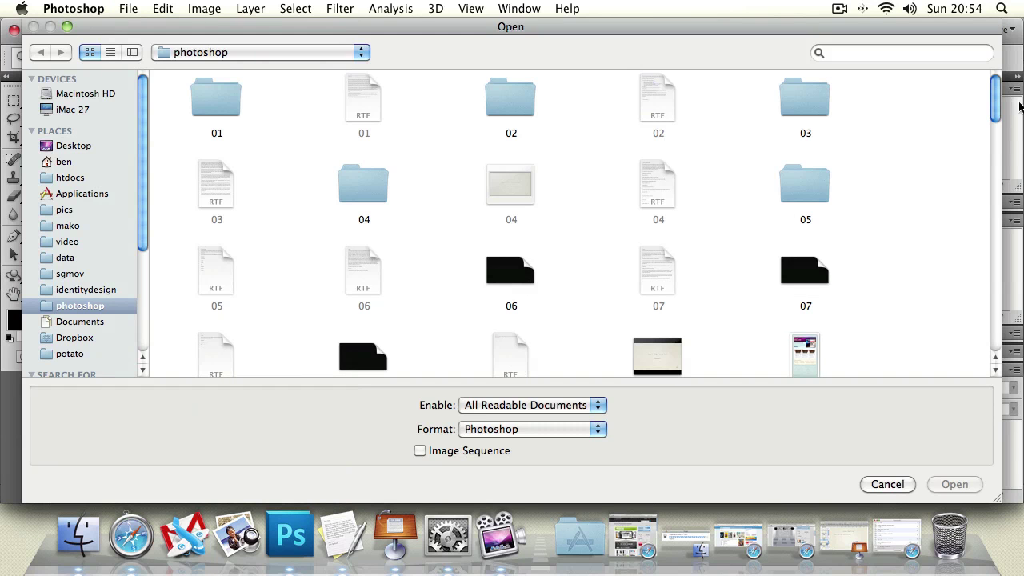
{"action": "left_click_drag", "start_coordinate": [995, 100], "coordinate": [976, 313]}
{"action": "double_click", "coordinate": [508, 130]}
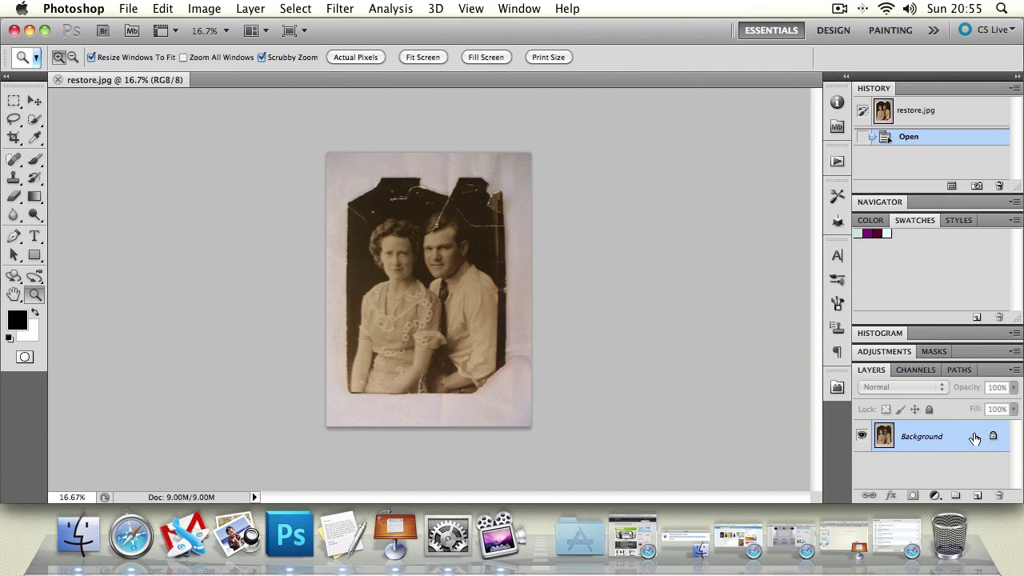
Step: Convert the locked Background of restore.jpg into a regular layer named Layer 0 with Normal mode and 100% opacity
{"action": "double_click", "coordinate": [964, 437]}
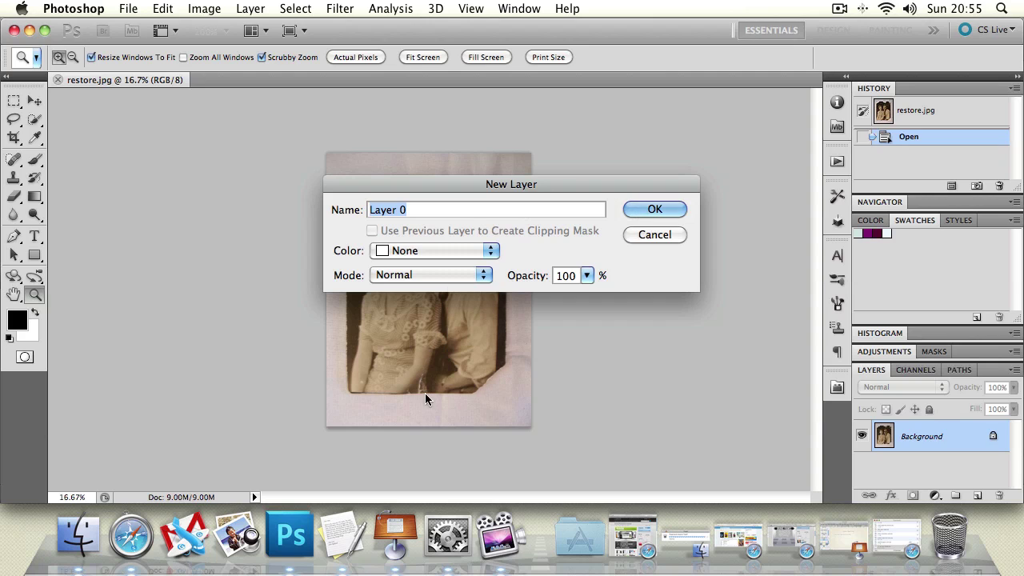
{"action": "left_click_drag", "start_coordinate": [483, 184], "coordinate": [343, 121]}
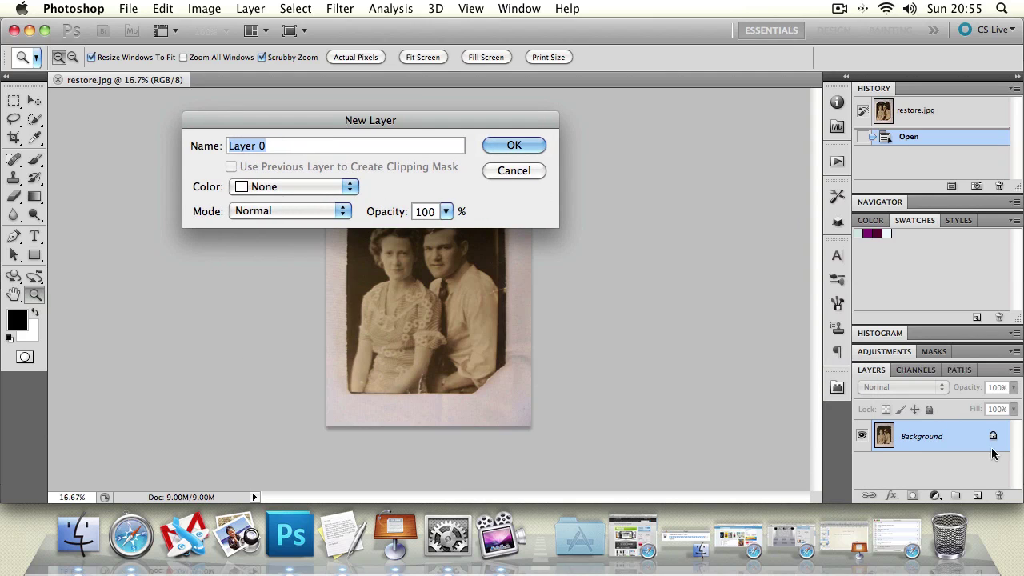
{"action": "left_click", "coordinate": [514, 144]}
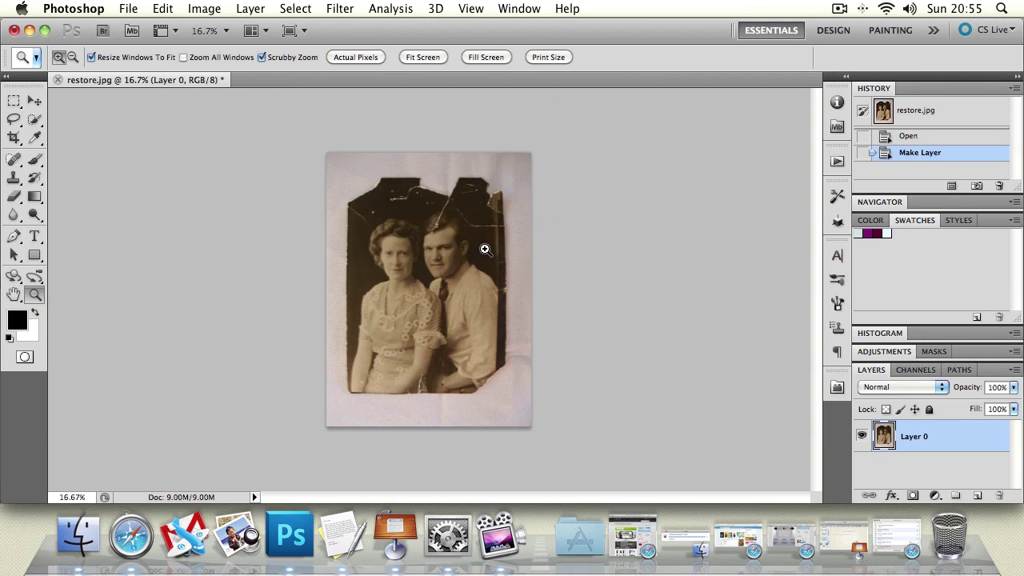
Step: Brush a black diagonal stroke across the upper part of the photo and undo both the stroke and the layer conversion
{"action": "left_click", "coordinate": [35, 159]}
{"action": "left_click_drag", "start_coordinate": [380, 186], "coordinate": [500, 237]}
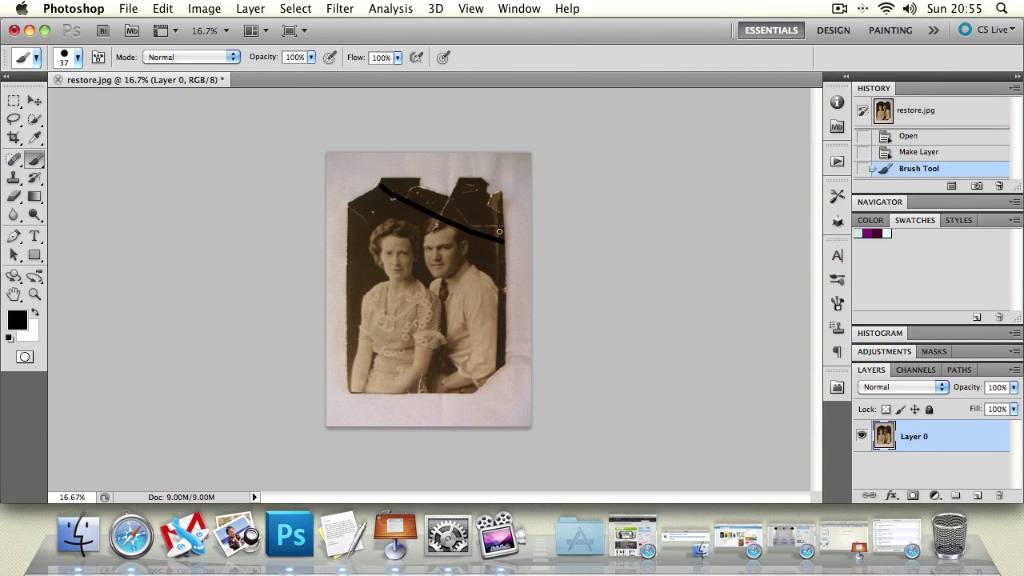
{"action": "key", "text": "super+alt+z"}
{"action": "key", "text": "super+alt+z"}
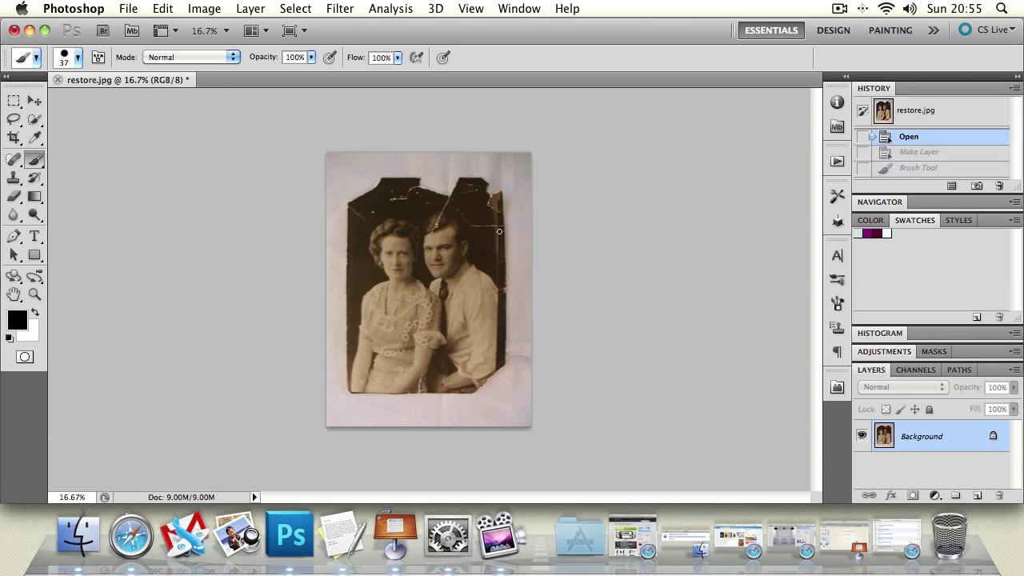
Step: Brush a black stroke on the locked Background and undo it, and try to move the Background with the Move tool
{"action": "left_click_drag", "start_coordinate": [360, 204], "coordinate": [475, 296]}
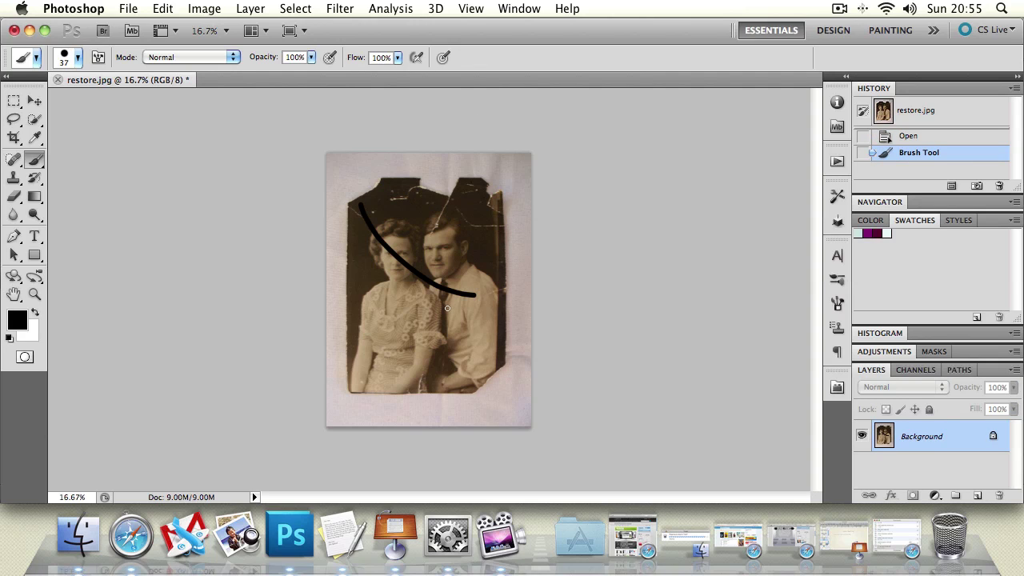
{"action": "key", "text": "super+z"}
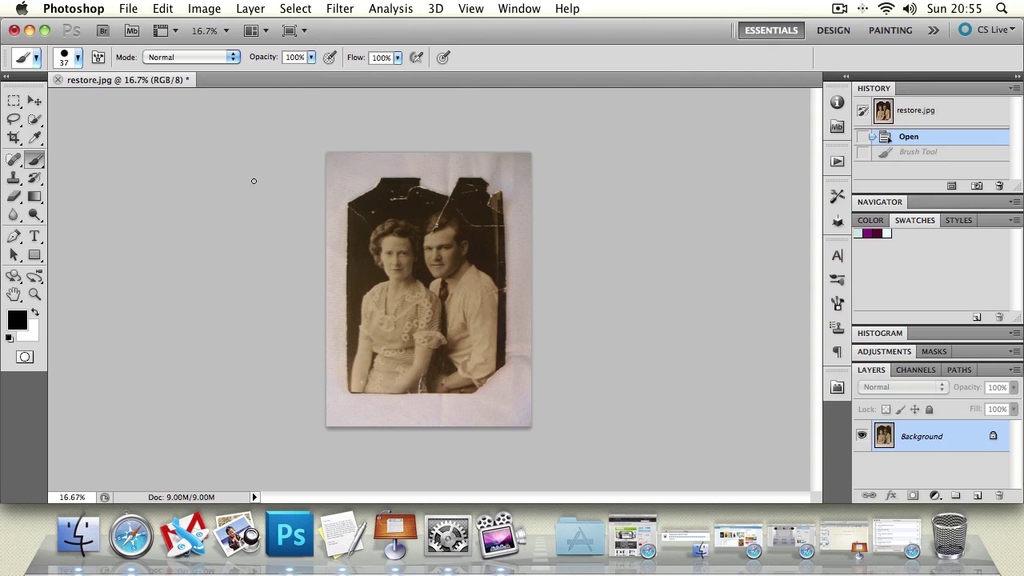
{"action": "left_click", "coordinate": [34, 100]}
{"action": "left_click", "coordinate": [366, 175]}
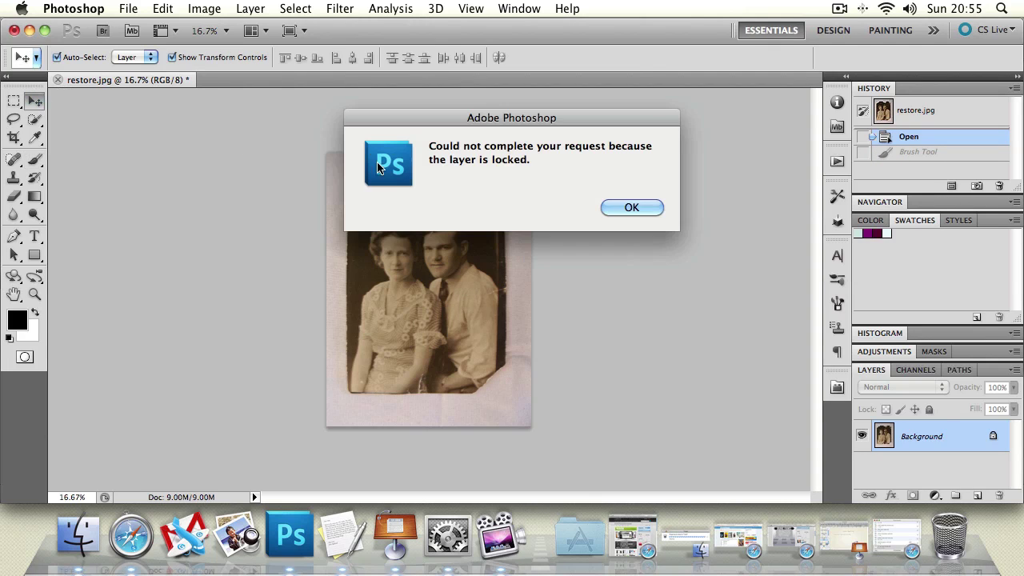
{"action": "left_click", "coordinate": [627, 207]}
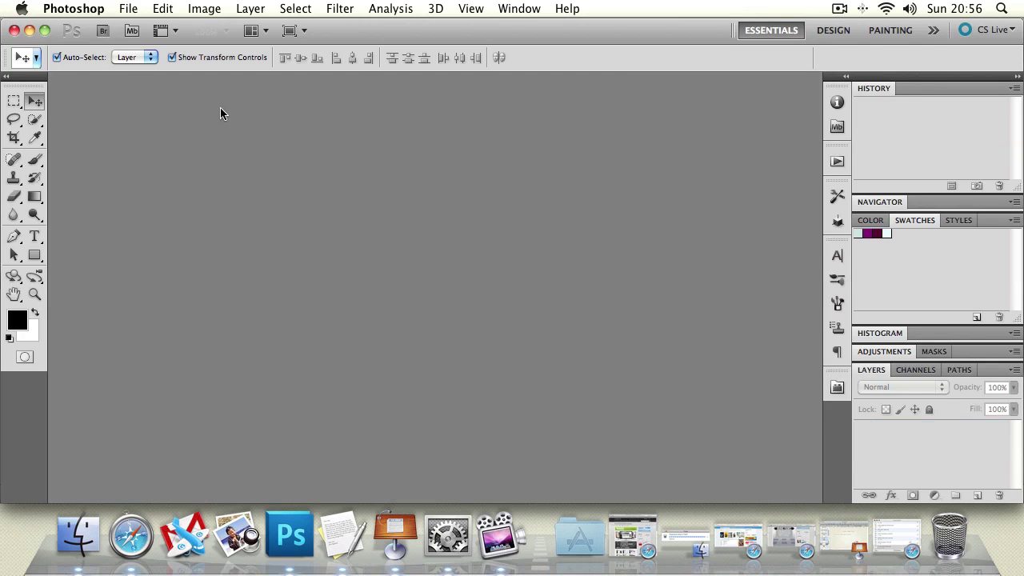
Step: Open logogreatools.ai from the photoshop folder, bringing up its import options
{"action": "left_click", "coordinate": [128, 9]}
{"action": "left_click", "coordinate": [142, 44]}
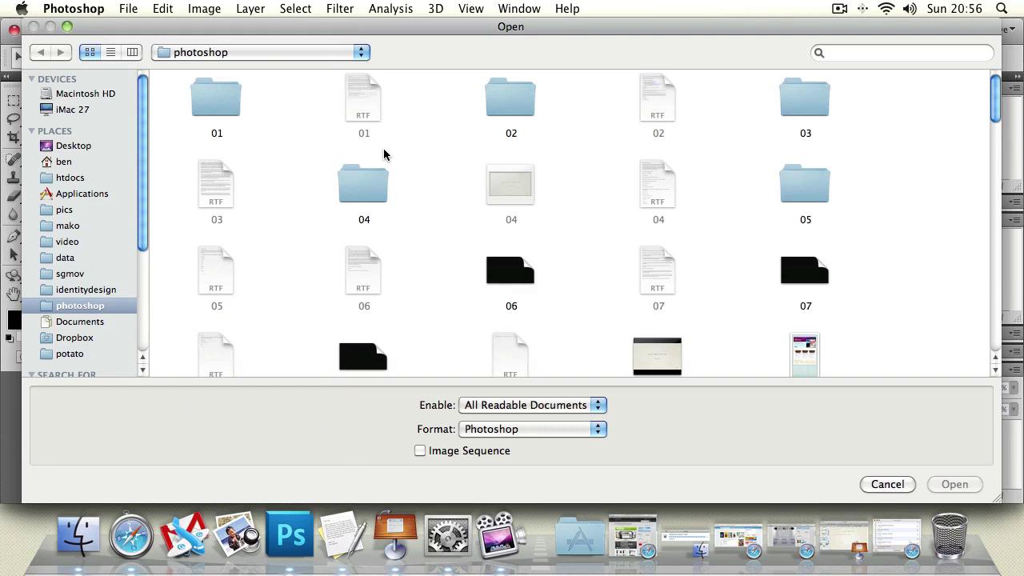
{"action": "left_click_drag", "start_coordinate": [992, 91], "coordinate": [958, 224]}
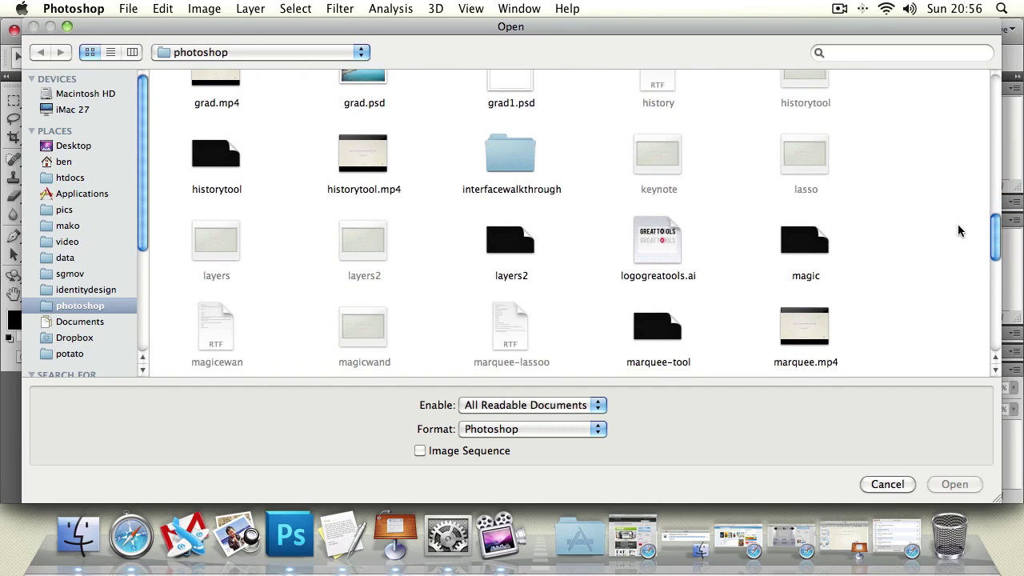
{"action": "double_click", "coordinate": [672, 266]}
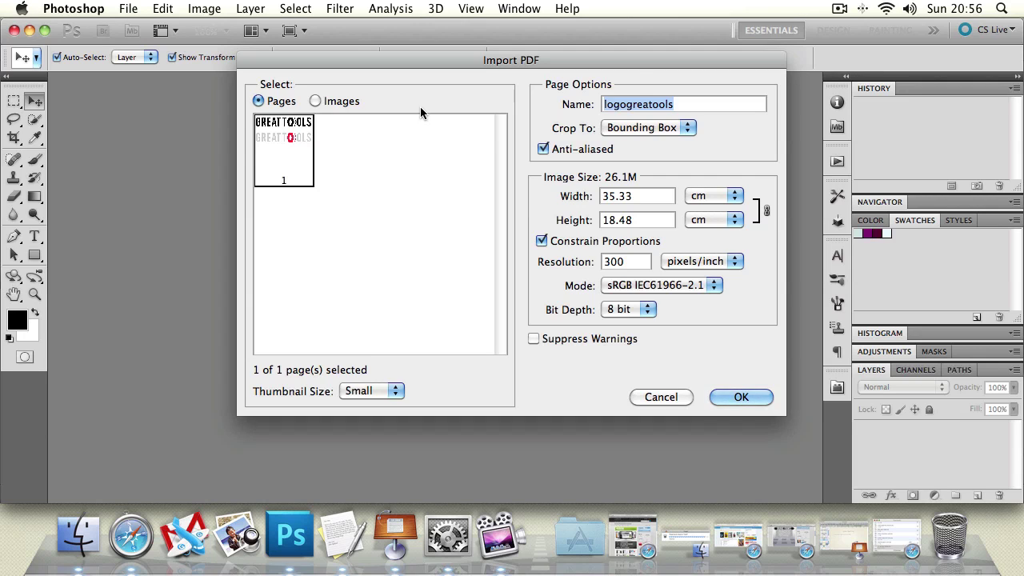
Step: Check the Images import option, return to Pages and import page 1 at 300 pixels/inch with Bounding Box cropping
{"action": "left_click", "coordinate": [315, 101]}
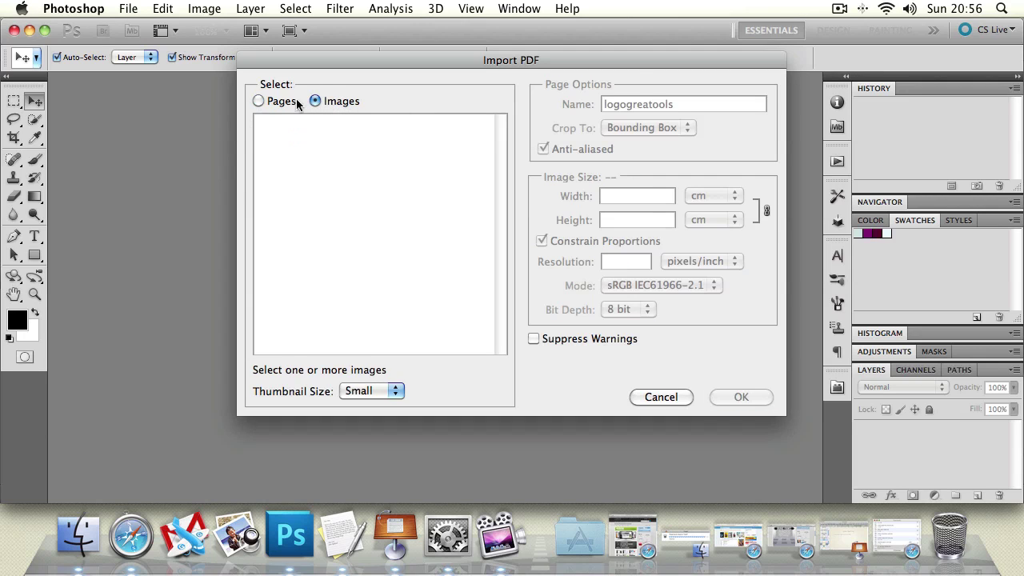
{"action": "left_click", "coordinate": [258, 101]}
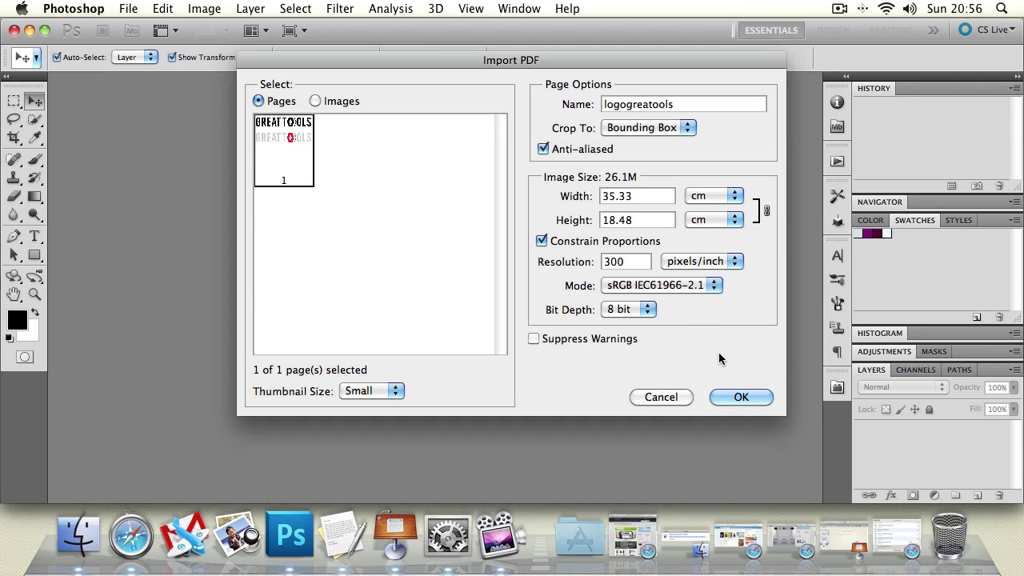
{"action": "left_click", "coordinate": [727, 397]}
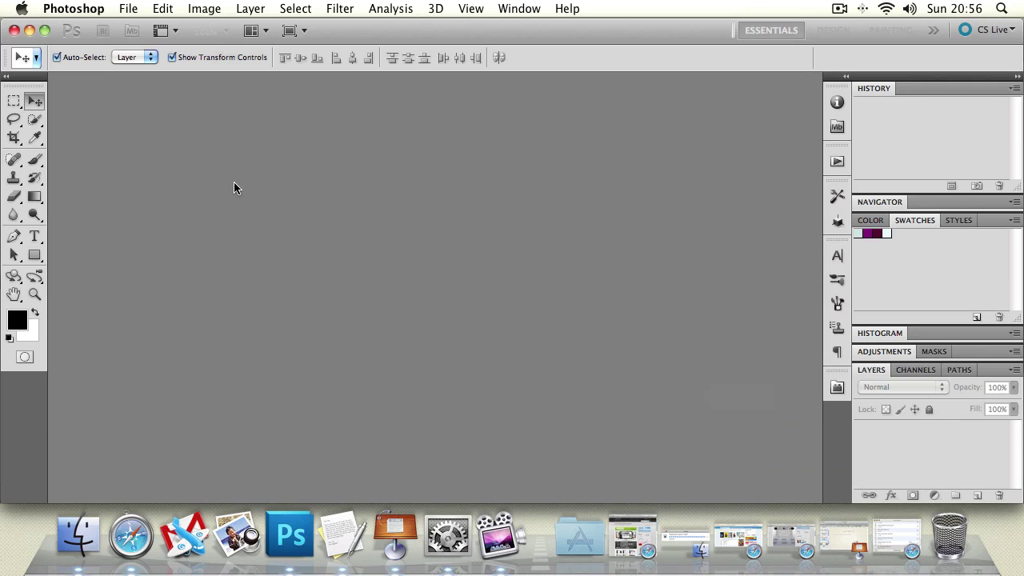
Step: Delete the grey and red lower logo using a rectangular marquee selection, and move the black logo down to the middle of the canvas
{"action": "left_click", "coordinate": [14, 101]}
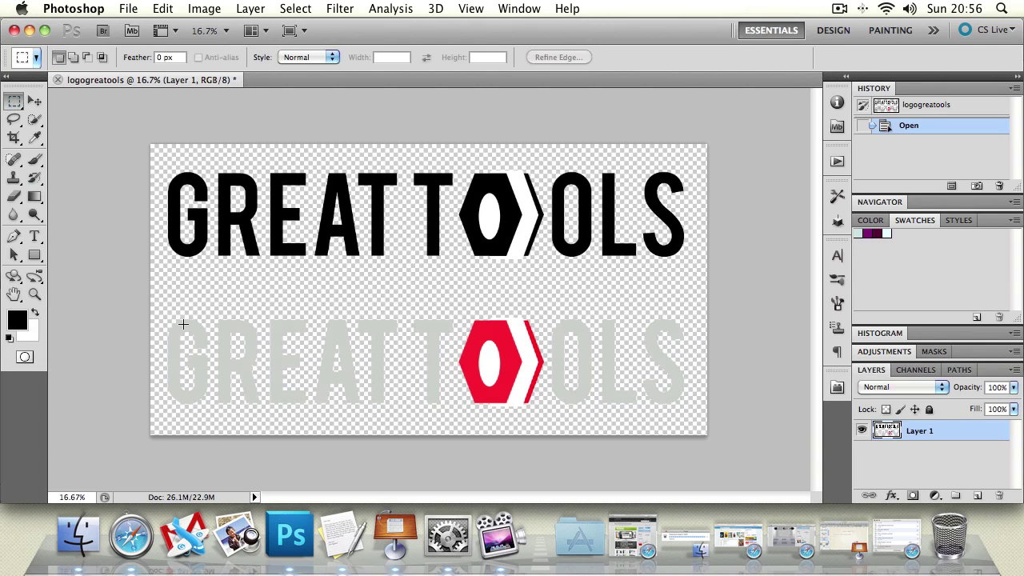
{"action": "left_click_drag", "start_coordinate": [382, 345], "coordinate": [723, 420]}
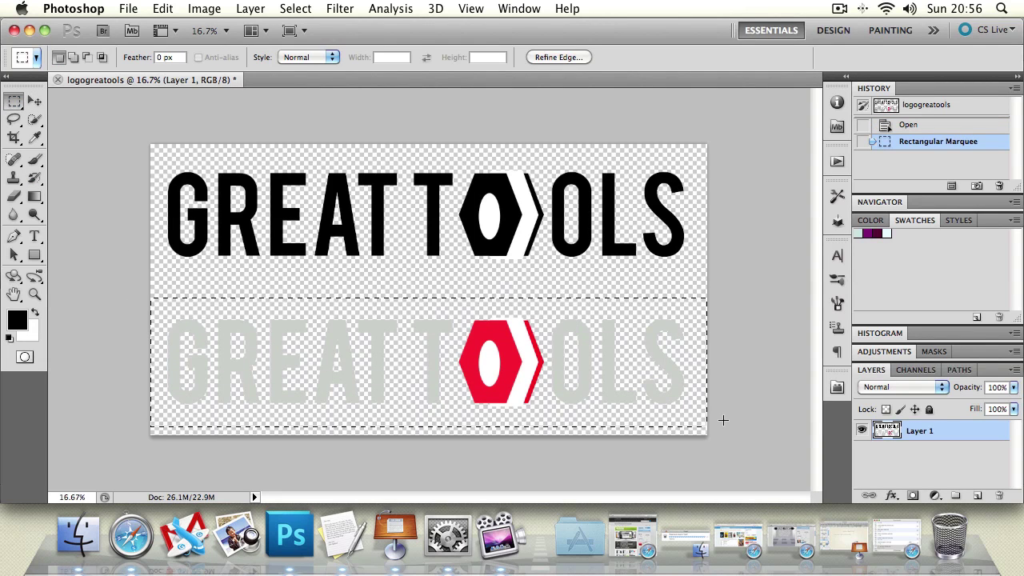
{"action": "key", "text": "Delete"}
{"action": "key", "text": "super+d"}
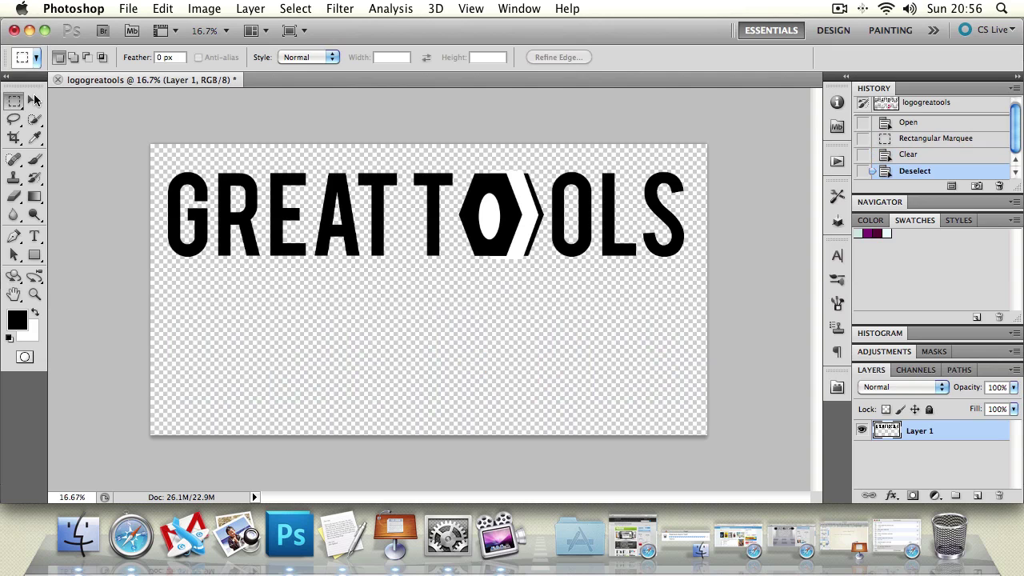
{"action": "left_click", "coordinate": [34, 99]}
{"action": "left_click_drag", "start_coordinate": [262, 194], "coordinate": [262, 243]}
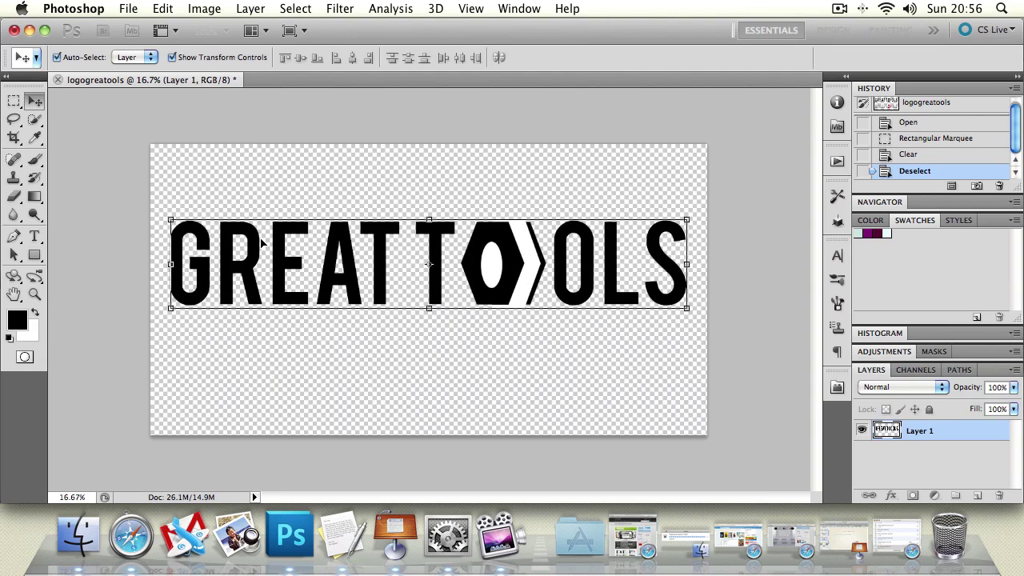
Step: Open grad.psd from the recent files and arrange both documents with Tile All Vertically
{"action": "left_click", "coordinate": [128, 8]}
{"action": "mouse_move", "coordinate": [320, 104]}
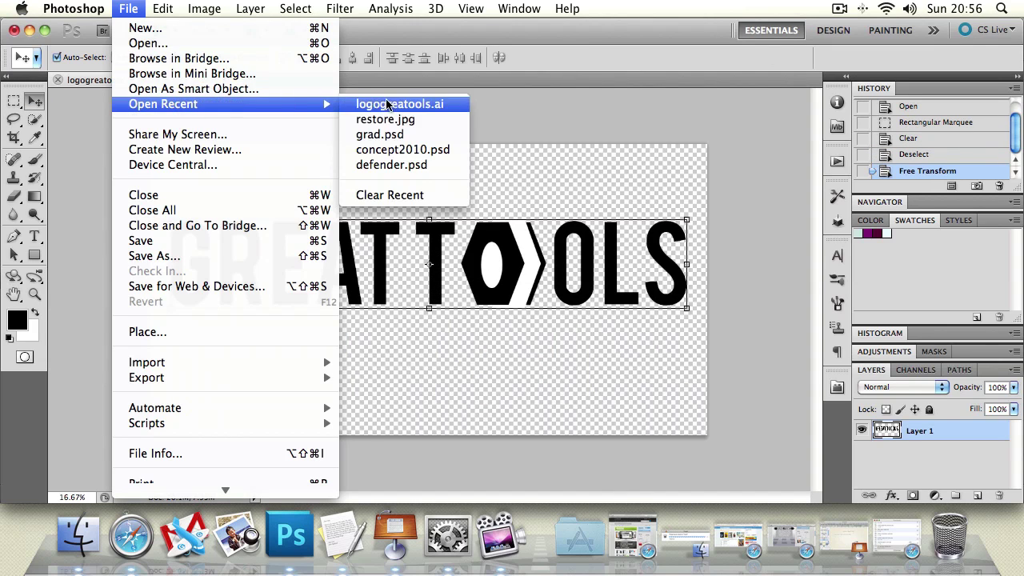
{"action": "left_click", "coordinate": [419, 135]}
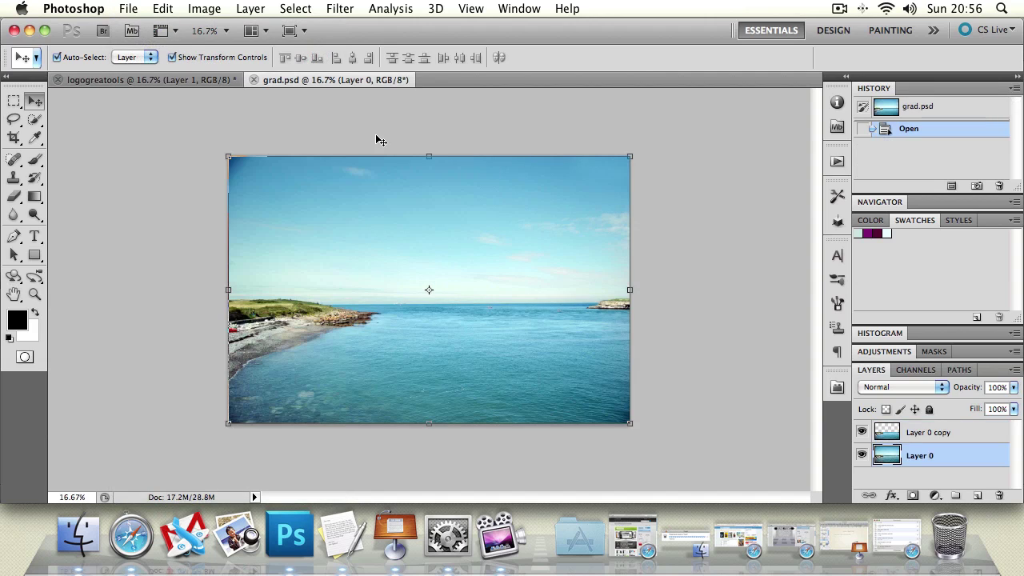
{"action": "left_click", "coordinate": [257, 31]}
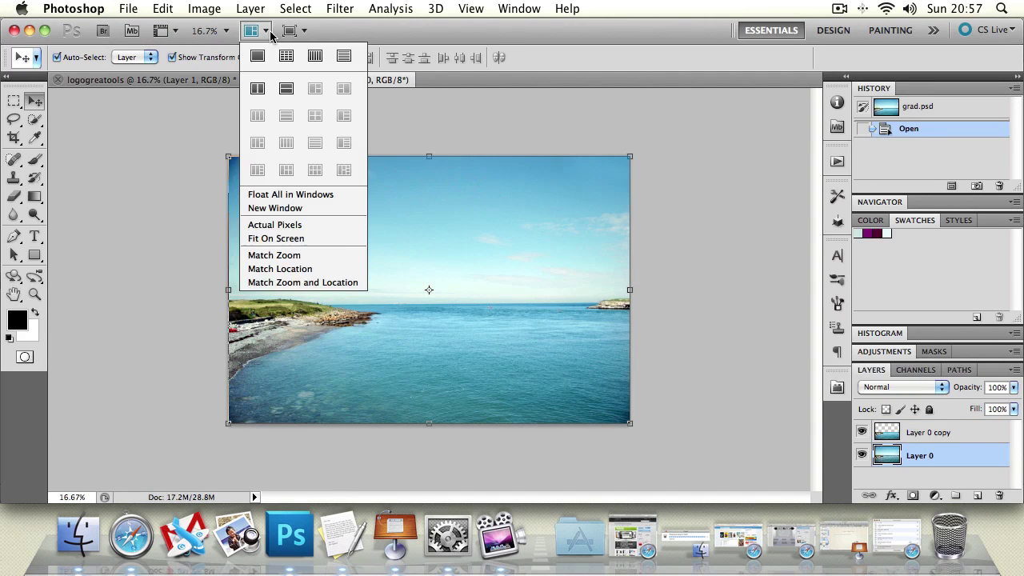
{"action": "left_click", "coordinate": [313, 55]}
Step: Copy the black logo from the logogreatools canvas into grad.psd with the Move tool, accept the colour conversion and select the copied layer
{"action": "left_click", "coordinate": [192, 229]}
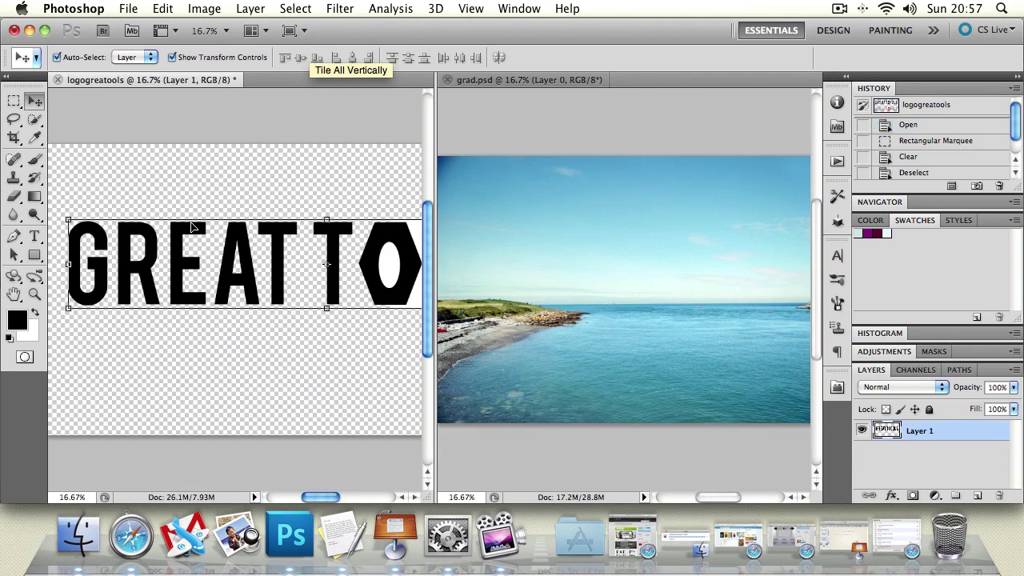
{"action": "left_click_drag", "start_coordinate": [192, 229], "coordinate": [472, 221]}
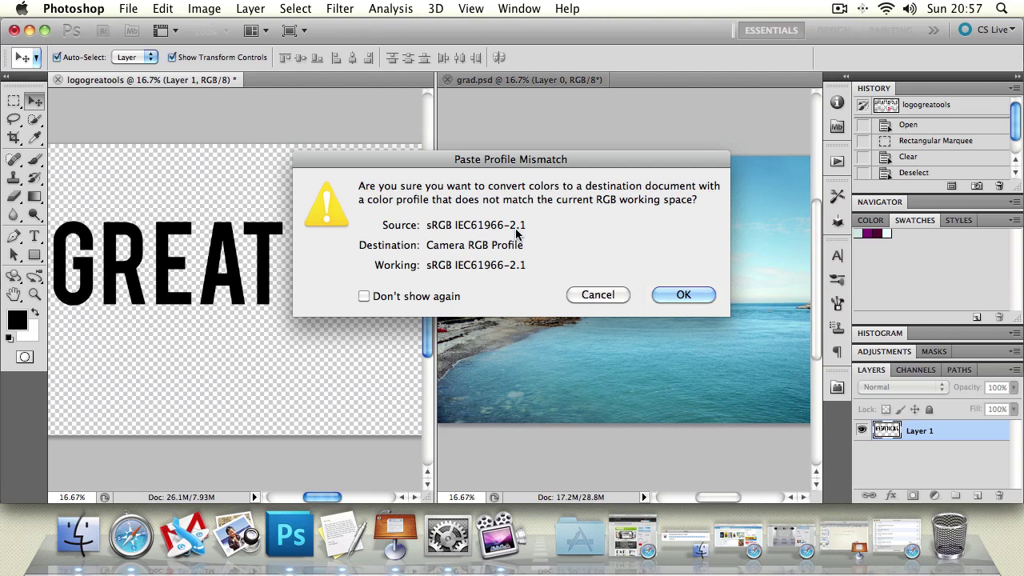
{"action": "left_click", "coordinate": [689, 295]}
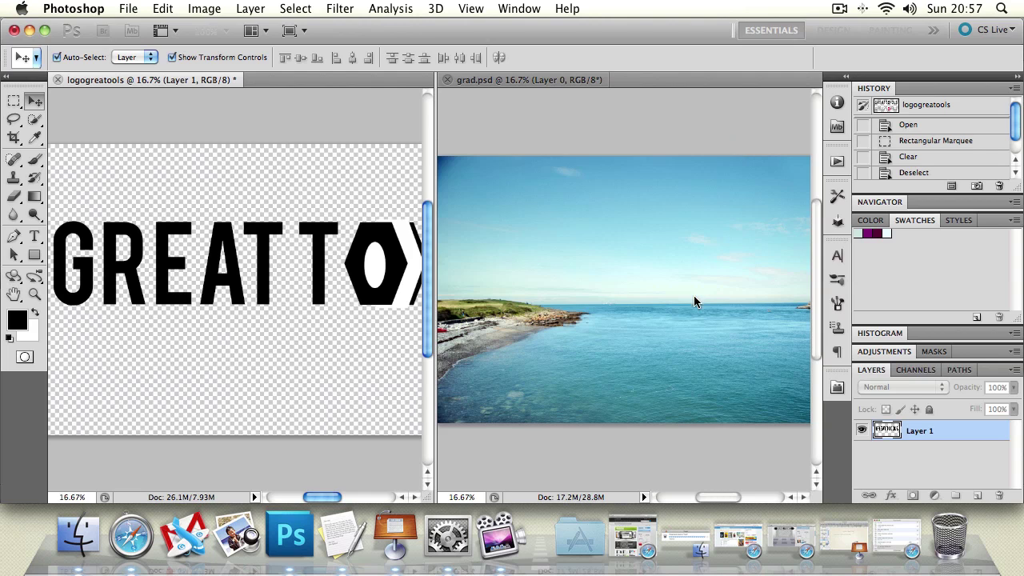
{"action": "left_click", "coordinate": [560, 254]}
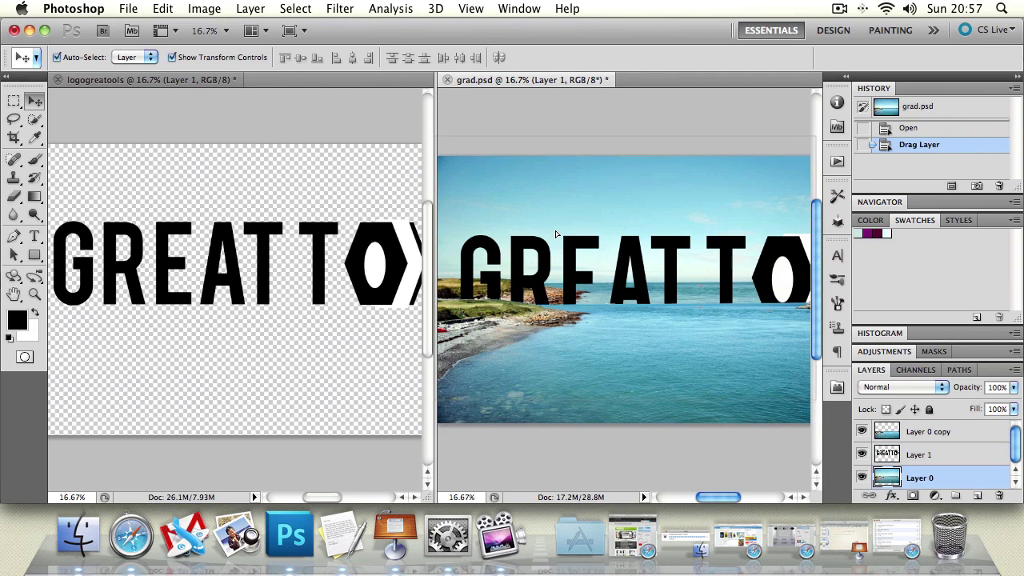
{"action": "left_click", "coordinate": [635, 251]}
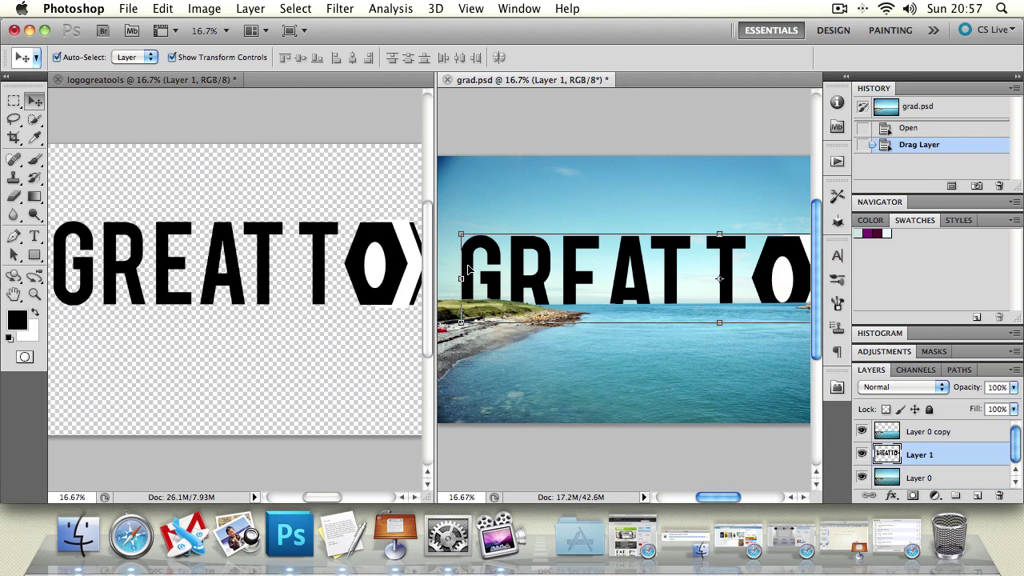
Step: Copy Layer 1 from the logogreatools layer list into grad.psd, accept the colour conversion and place the new copy above Layer 0 copy
{"action": "left_click", "coordinate": [361, 245]}
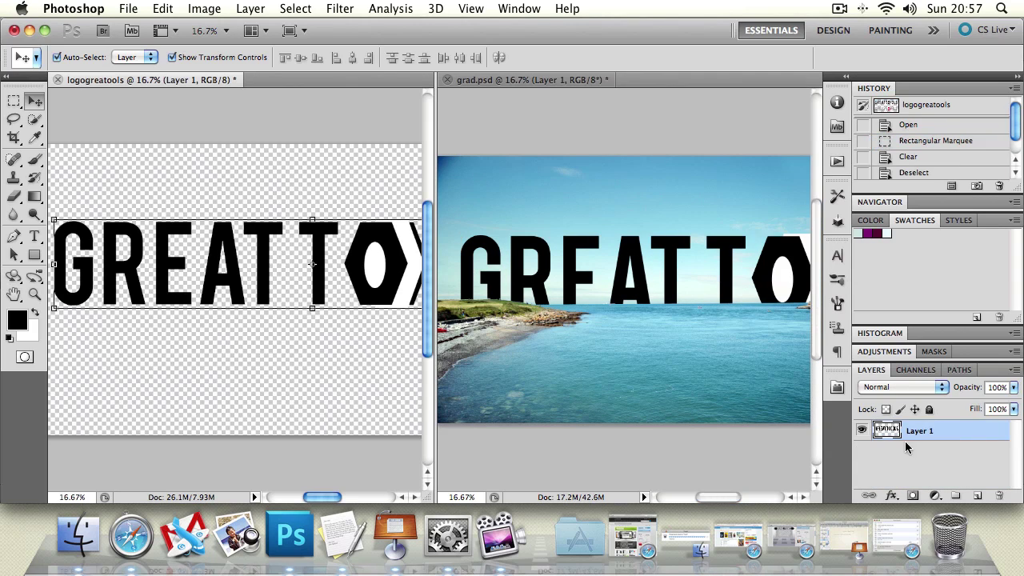
{"action": "left_click_drag", "start_coordinate": [892, 432], "coordinate": [662, 329]}
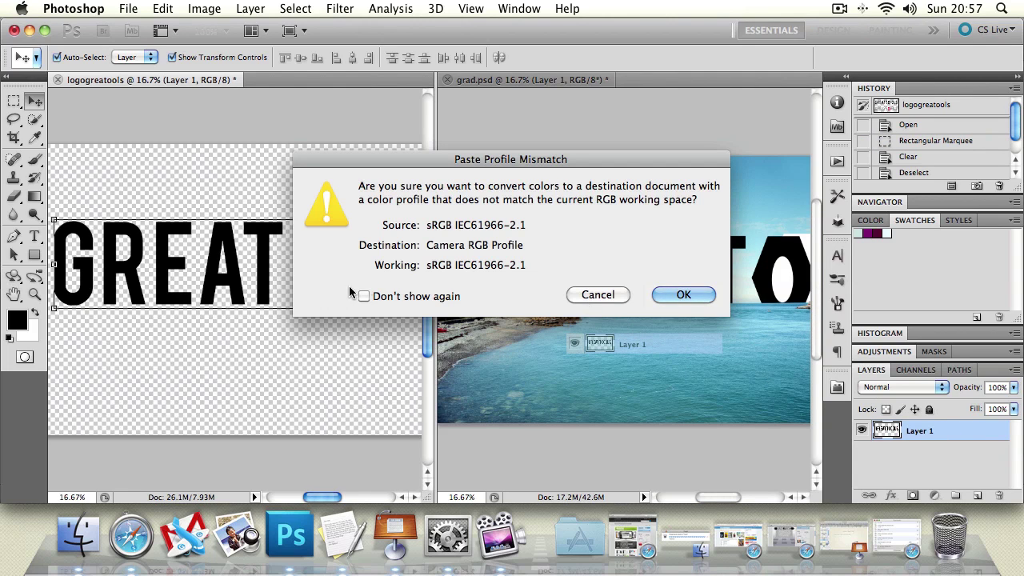
{"action": "left_click", "coordinate": [679, 294]}
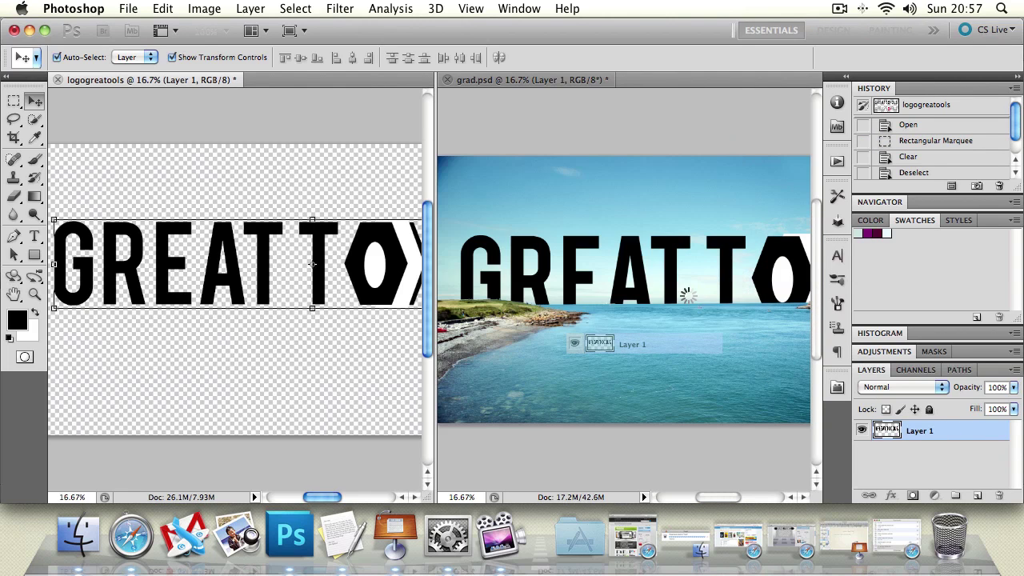
{"action": "left_click_drag", "start_coordinate": [952, 458], "coordinate": [940, 428]}
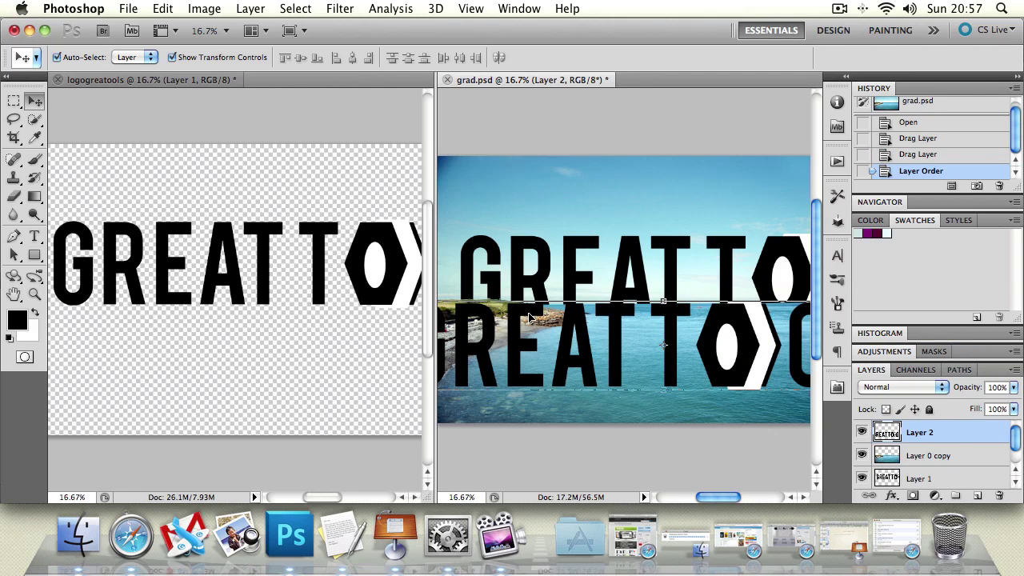
Step: Delete both copied logo layers from grad.psd
{"action": "key", "text": "BackSpace"}
{"action": "key", "text": "BackSpace"}
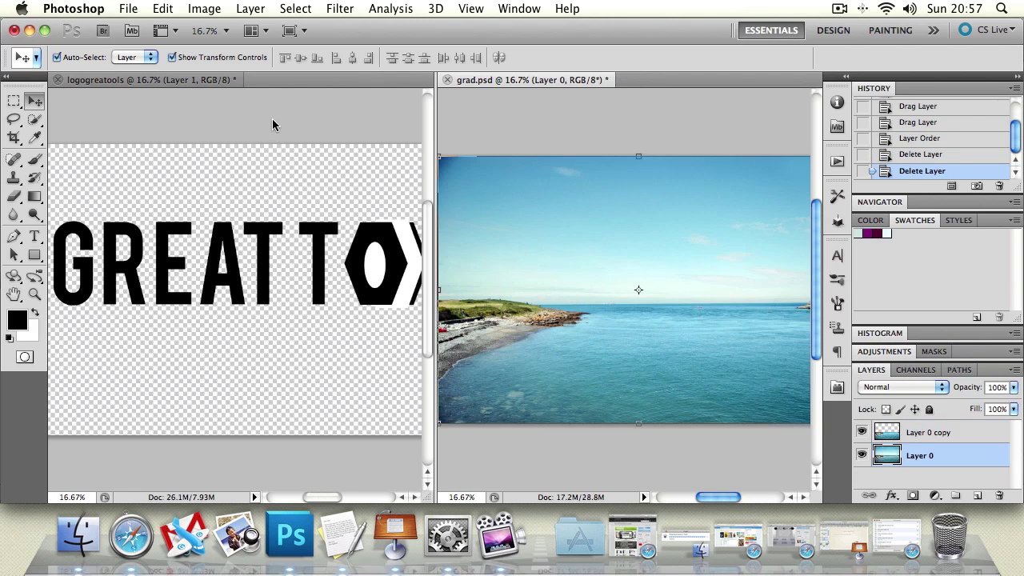
Step: Select the whole logogreatools canvas, copy the logo and paste it into grad.psd, accepting the colour conversion
{"action": "left_click", "coordinate": [284, 150]}
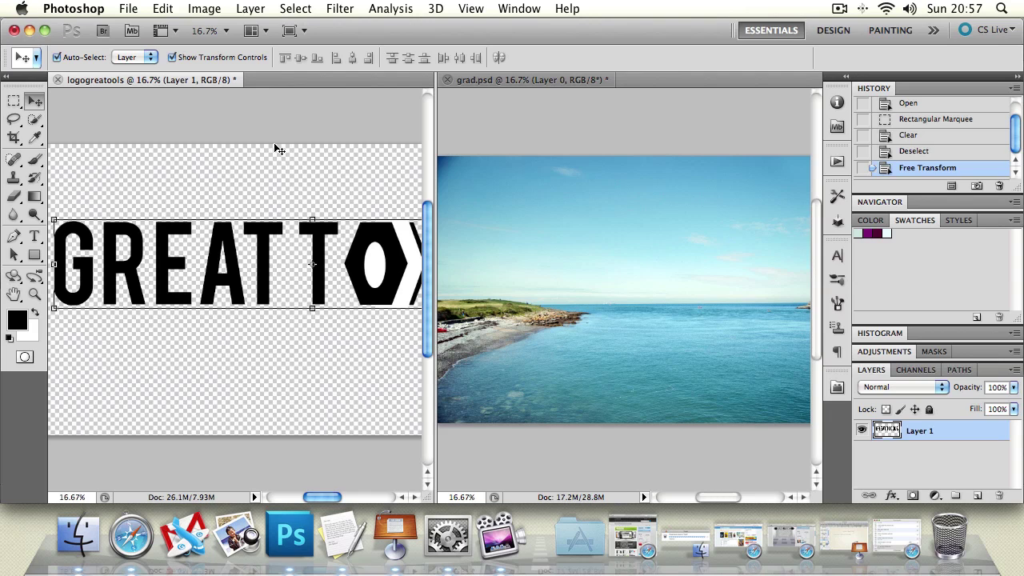
{"action": "key", "text": "super+a"}
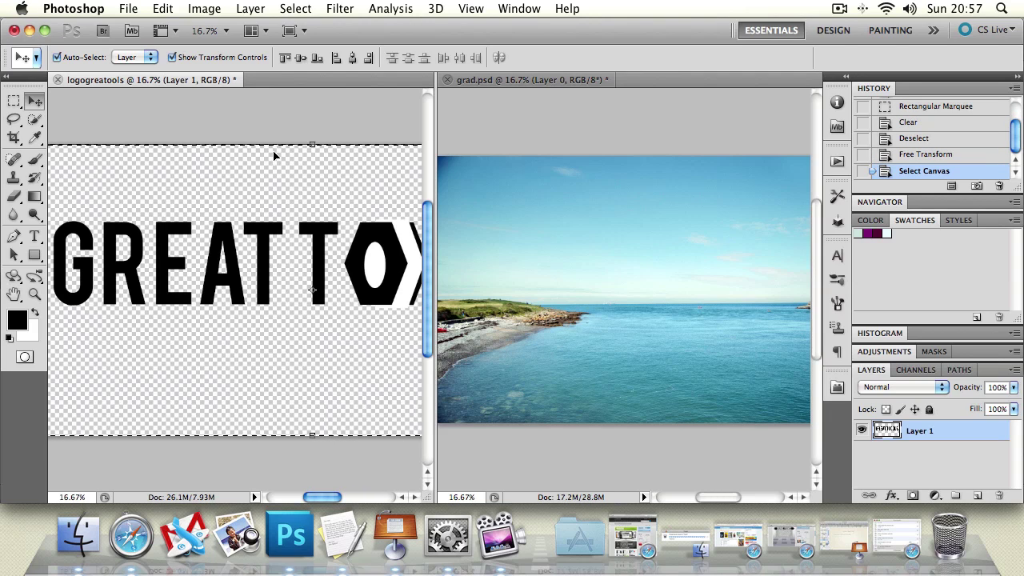
{"action": "left_click", "coordinate": [536, 167]}
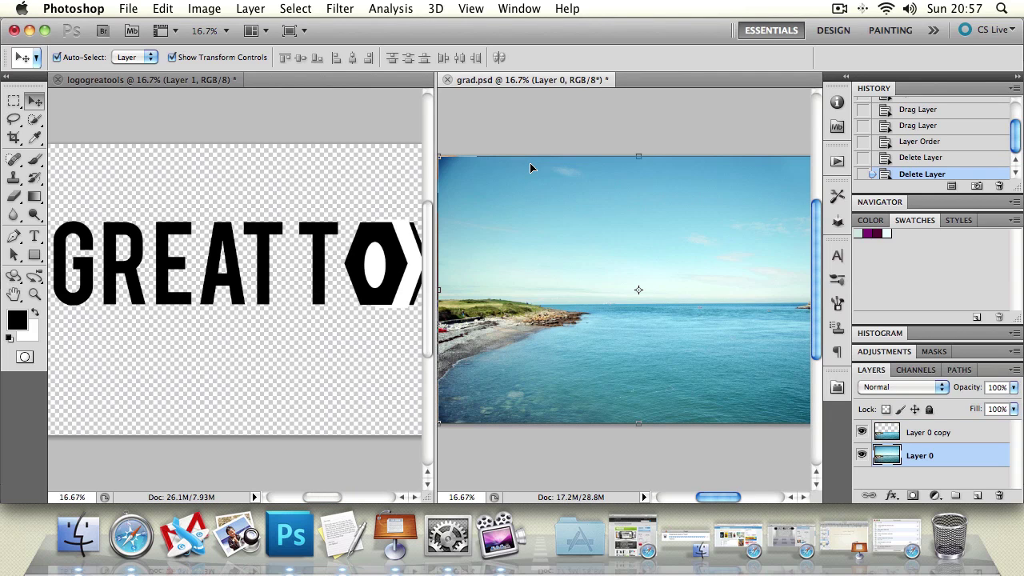
{"action": "key", "text": "super+v"}
{"action": "left_click", "coordinate": [684, 296]}
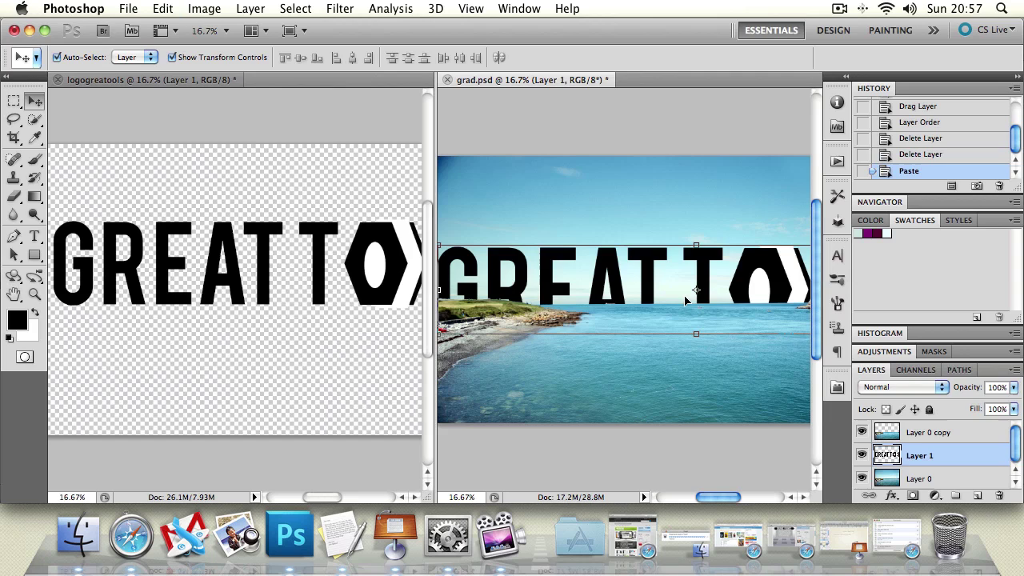
Step: Delete the pasted logo layer from grad.psd
{"action": "left_click", "coordinate": [628, 269]}
{"action": "left_click", "coordinate": [609, 264]}
{"action": "key", "text": "BackSpace"}
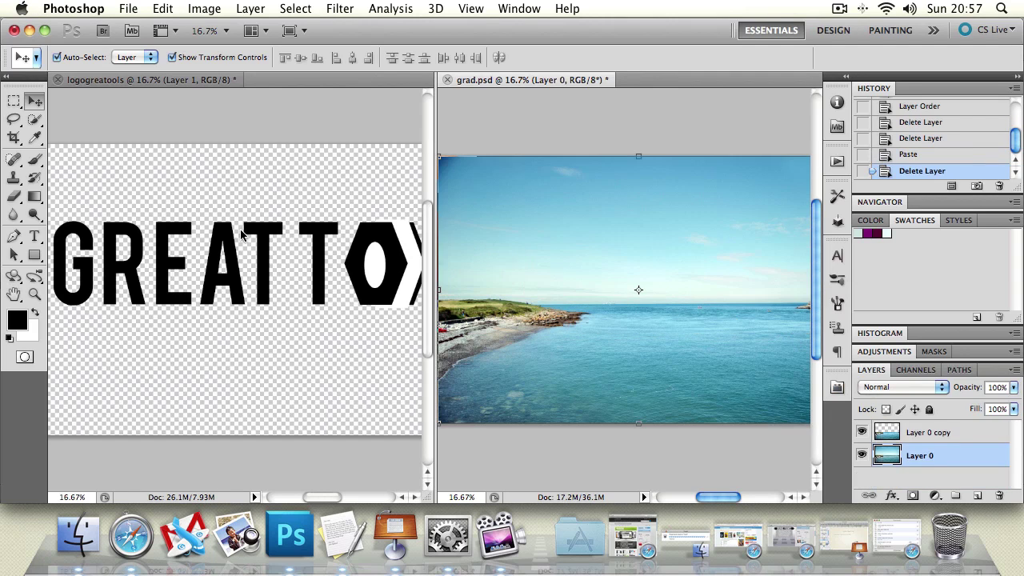
Step: Duplicate Layer 1 in logogreatools and copy the selected canvas with Copy Merged
{"action": "left_click", "coordinate": [240, 233]}
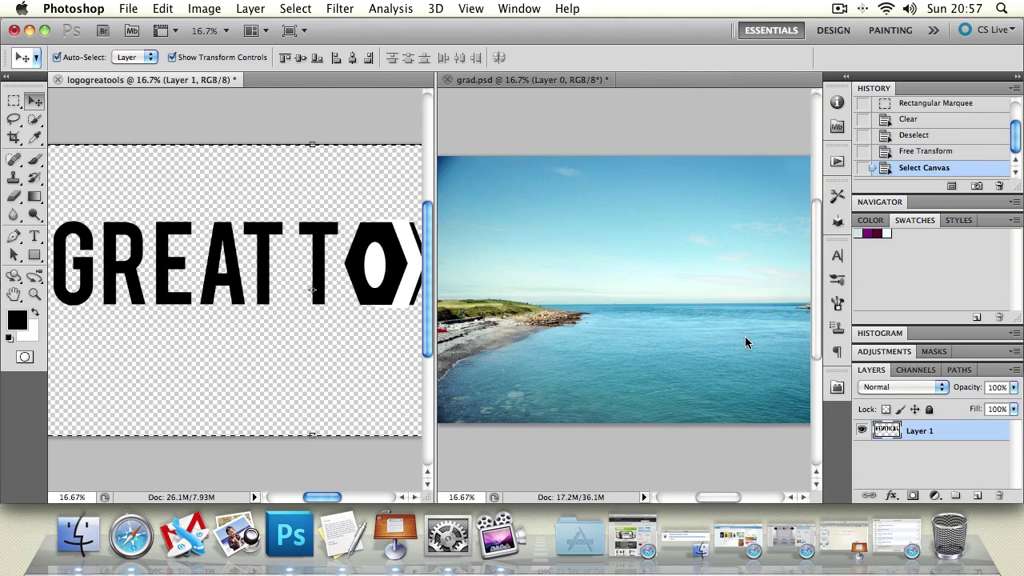
{"action": "right_click", "coordinate": [955, 432]}
{"action": "left_click", "coordinate": [834, 192]}
{"action": "key", "text": "Return"}
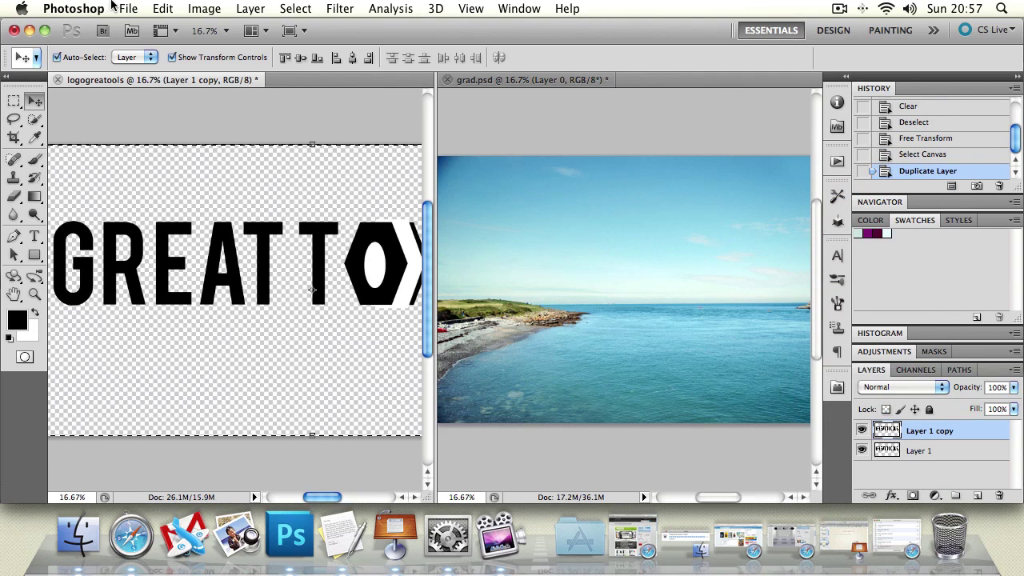
{"action": "left_click", "coordinate": [158, 11]}
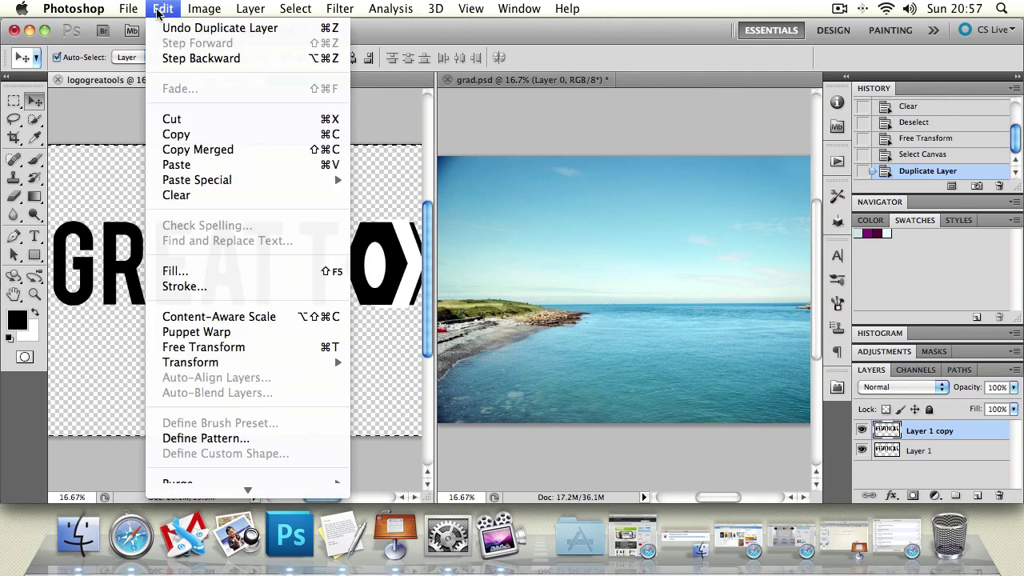
{"action": "left_click", "coordinate": [215, 151]}
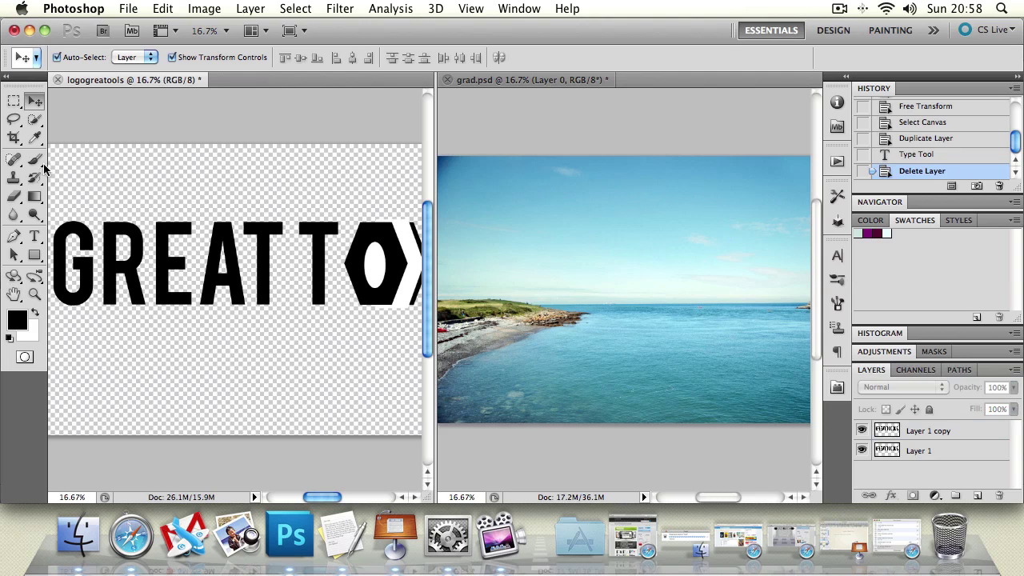
Step: Create a new layer in logogreatools and paint several freehand black strokes above and below the logo with the Brush tool
{"action": "left_click", "coordinate": [40, 162]}
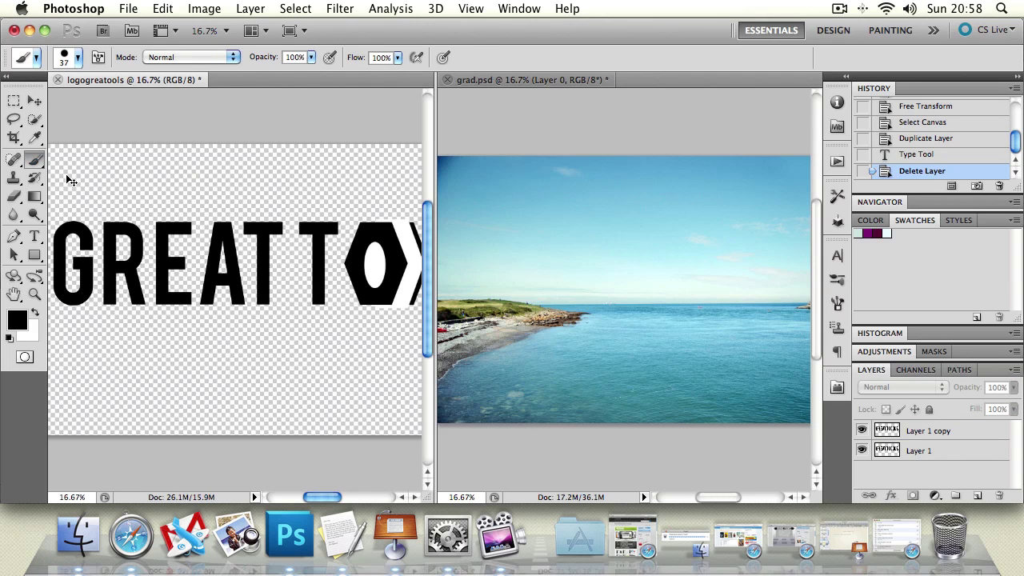
{"action": "key", "text": "super+shift+n"}
{"action": "key", "text": "Return"}
{"action": "left_click_drag", "start_coordinate": [149, 184], "coordinate": [368, 187]}
{"action": "left_click_drag", "start_coordinate": [212, 393], "coordinate": [232, 373]}
{"action": "left_click_drag", "start_coordinate": [137, 371], "coordinate": [107, 360]}
{"action": "left_click_drag", "start_coordinate": [314, 356], "coordinate": [402, 385]}
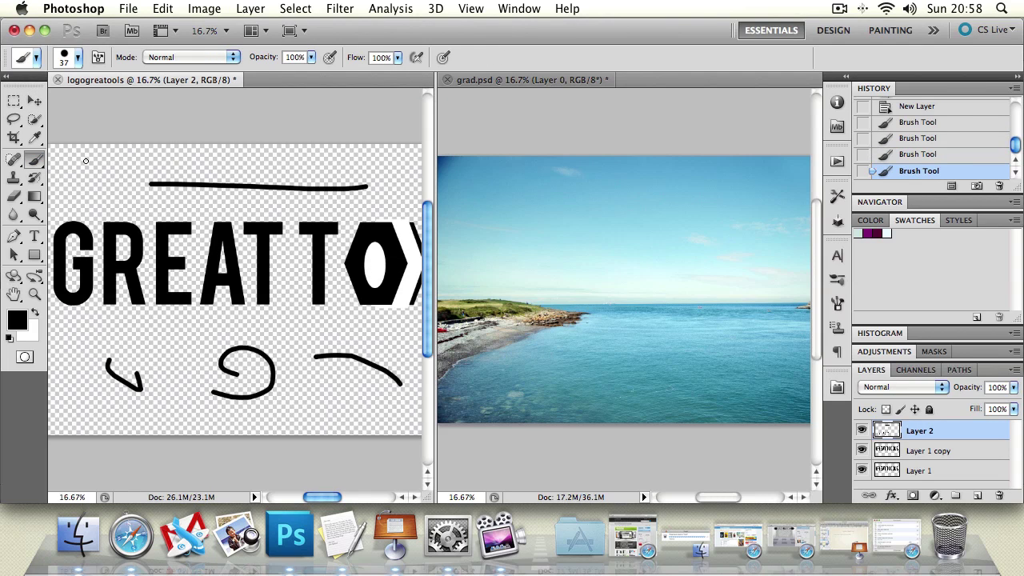
{"action": "left_click_drag", "start_coordinate": [96, 156], "coordinate": [124, 175]}
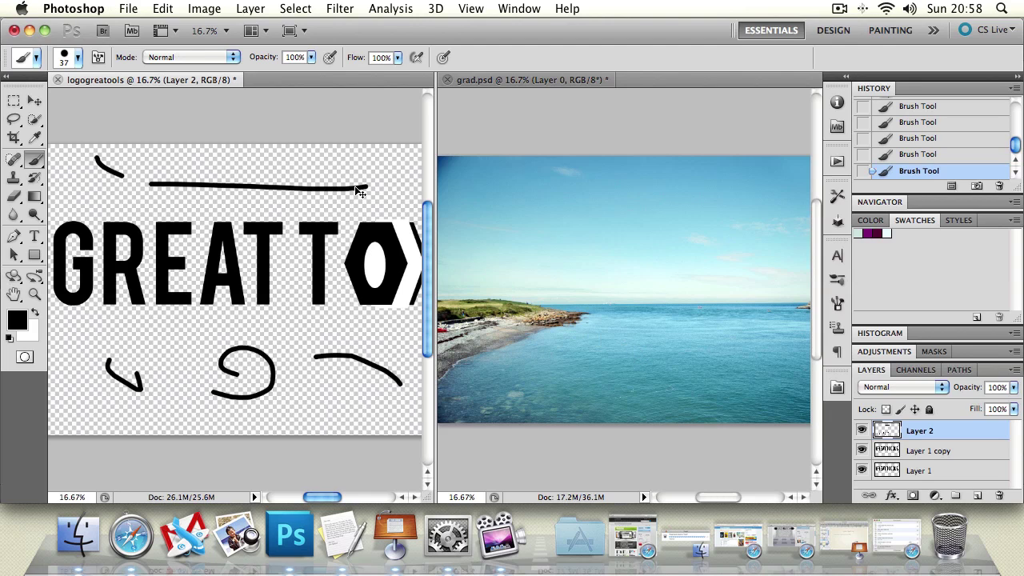
Step: Copy the full logogreatools canvas with Copy Merged and paste it into grad.psd, accepting the colour conversion
{"action": "key", "text": "super+a"}
{"action": "left_click", "coordinate": [163, 8]}
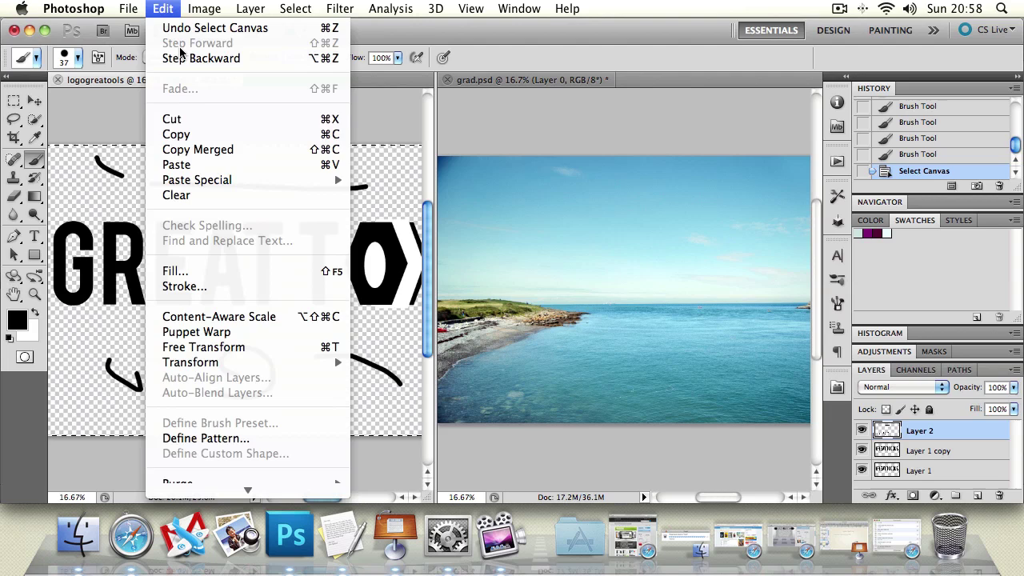
{"action": "left_click", "coordinate": [207, 152]}
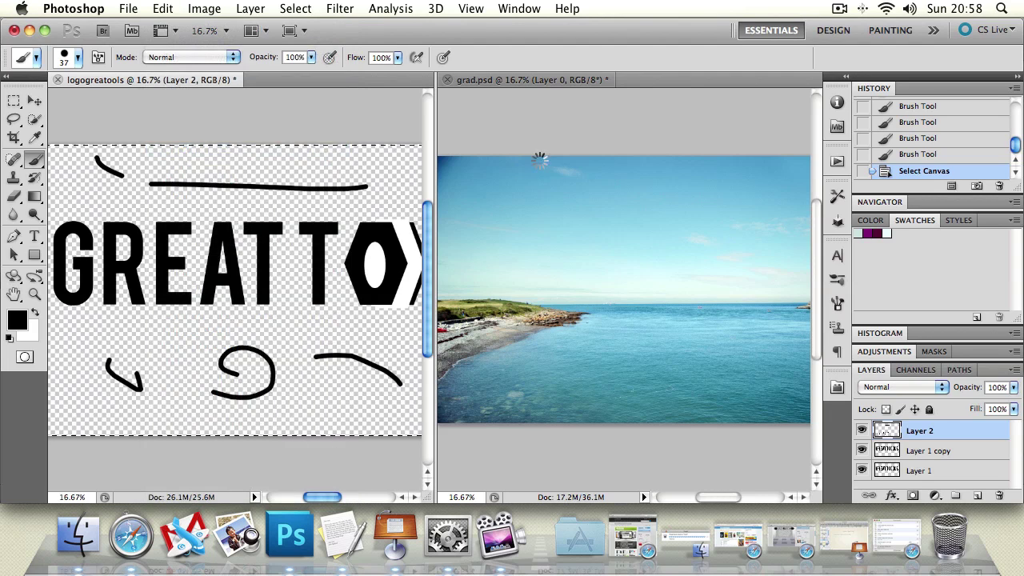
{"action": "left_click", "coordinate": [640, 147]}
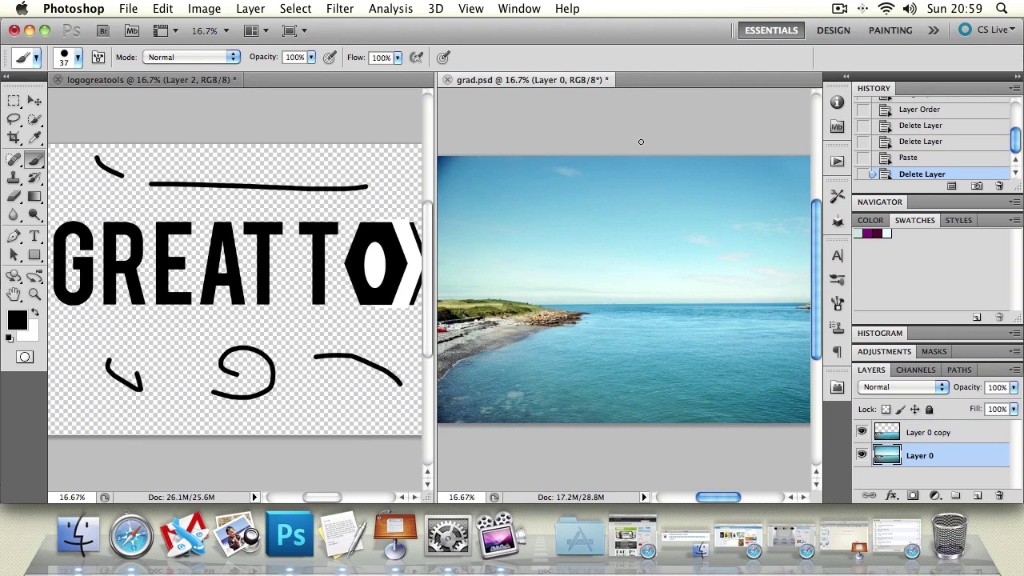
{"action": "key", "text": "cmd+v"}
{"action": "left_click", "coordinate": [692, 299]}
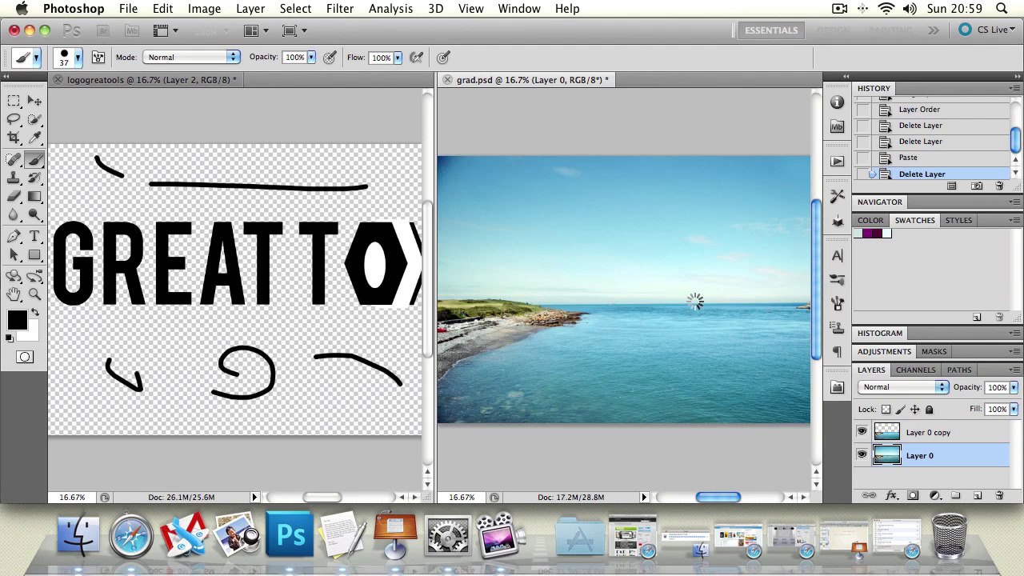
Step: Reorder the merged Layer 1 above Layer 0 copy in grad.psd, and delete that merged layer
{"action": "left_click", "coordinate": [34, 101]}
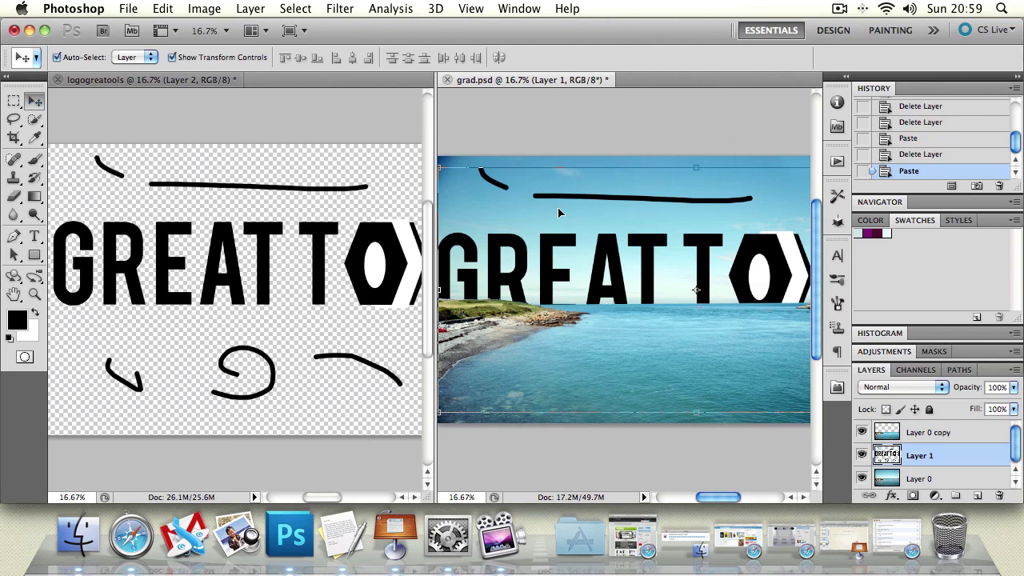
{"action": "left_click_drag", "start_coordinate": [921, 455], "coordinate": [920, 430]}
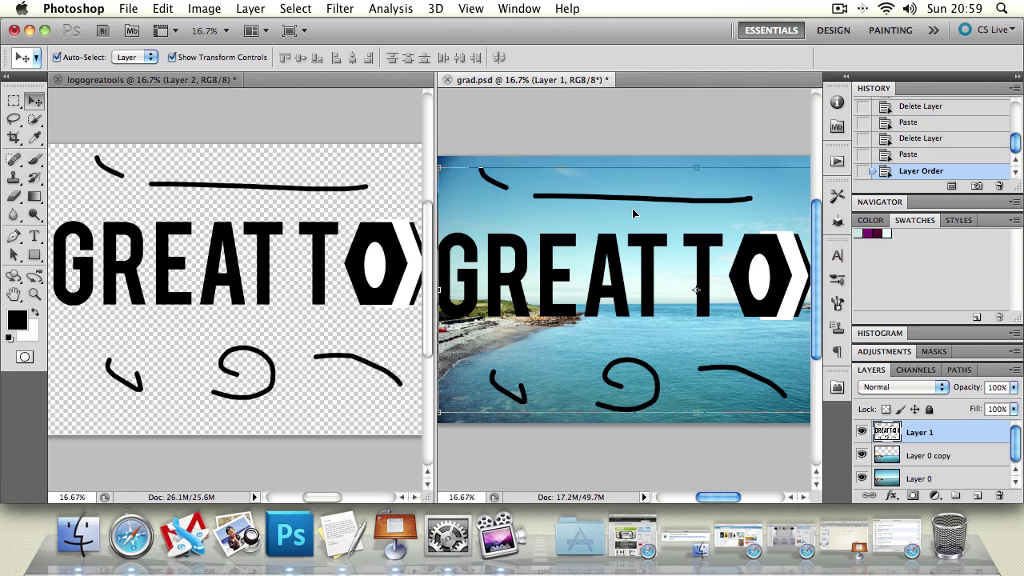
{"action": "key", "text": "Delete"}
Step: Clear the brush strokes from the whole of Layer 2 in logogreatools, switch to the Lasso tool and deselect the canvas
{"action": "left_click", "coordinate": [276, 232]}
{"action": "key", "text": "cmd+a"}
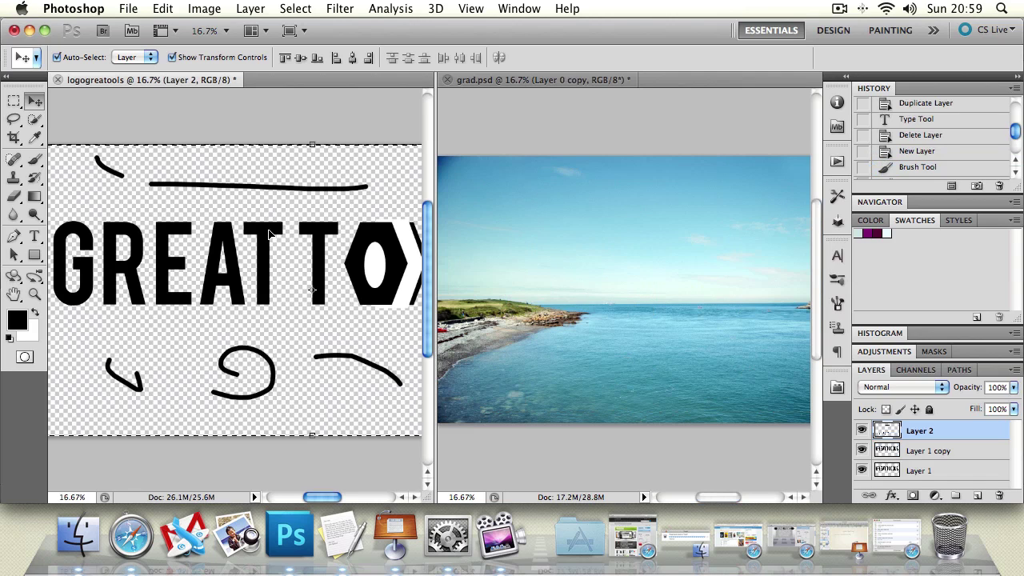
{"action": "key", "text": "Delete"}
{"action": "left_click", "coordinate": [264, 232]}
{"action": "key", "text": "Return"}
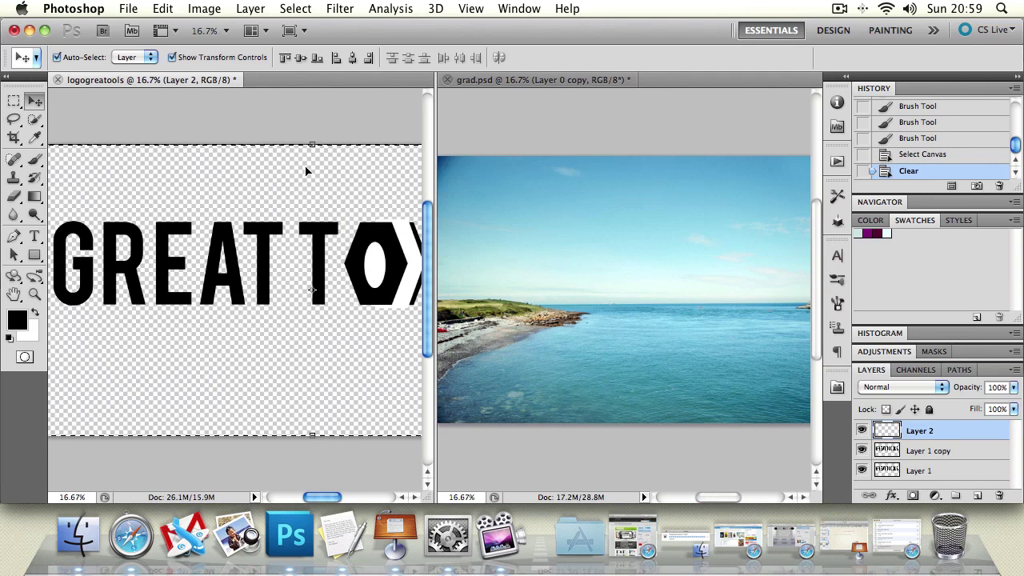
{"action": "key", "text": "l"}
{"action": "key", "text": "cmd+d"}
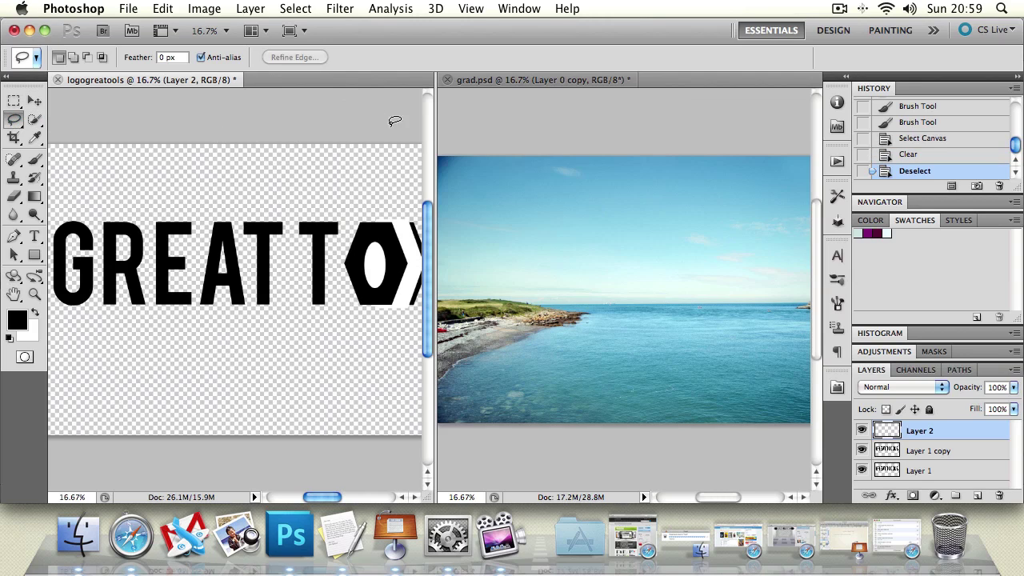